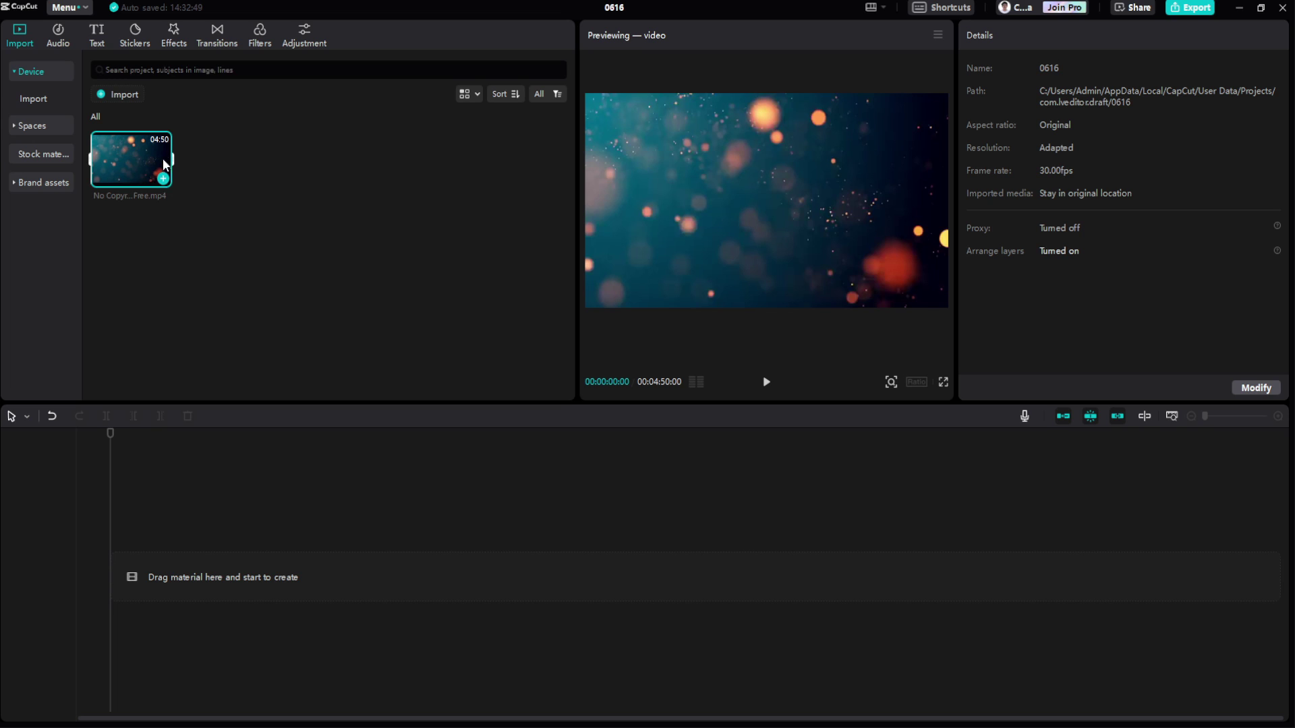
Add the bokeh video to the timeline, trim its end to about 44 seconds, and rewind to 00:00
click(162, 179)
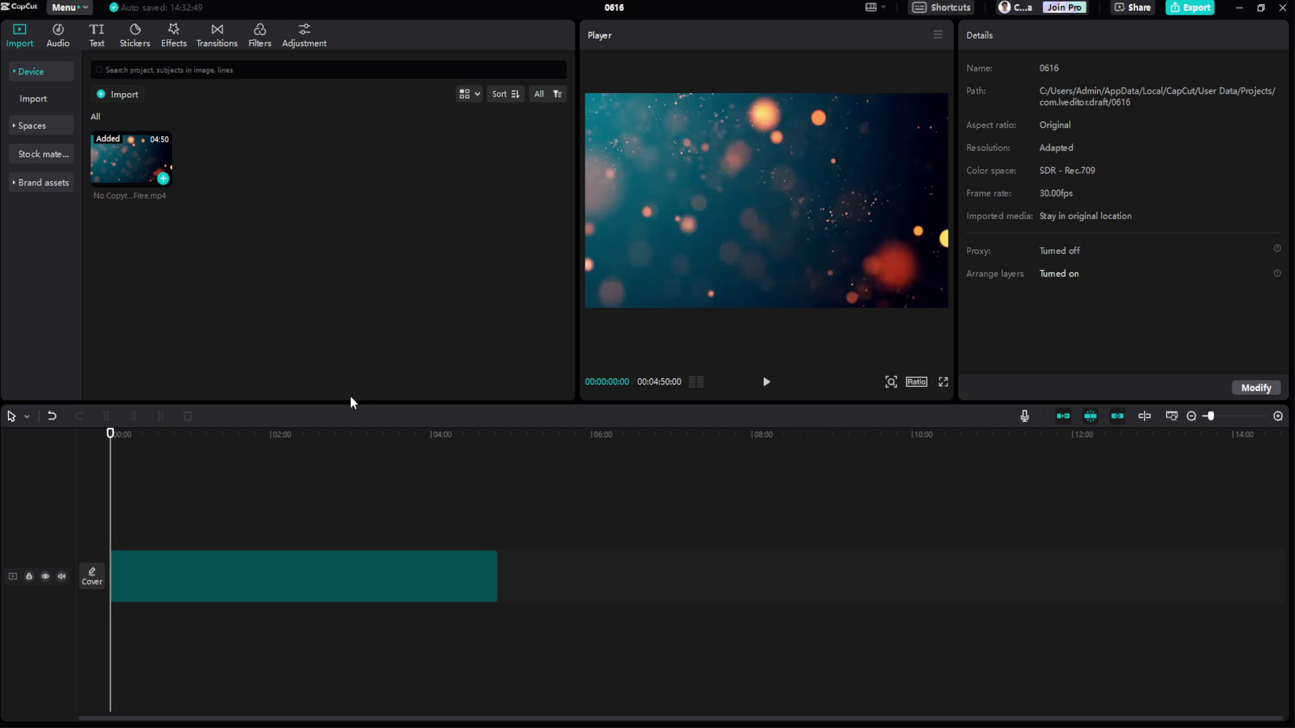
click(366, 567)
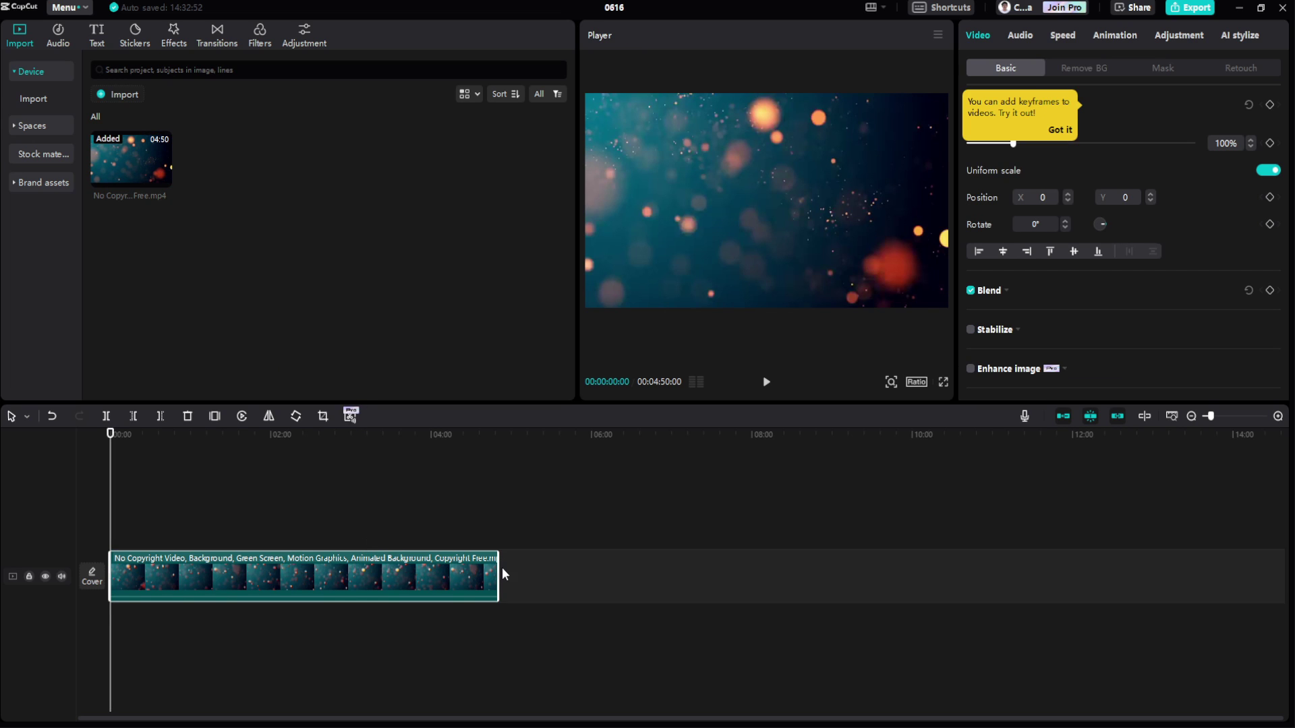
drag(497, 572, 171, 557)
click(235, 499)
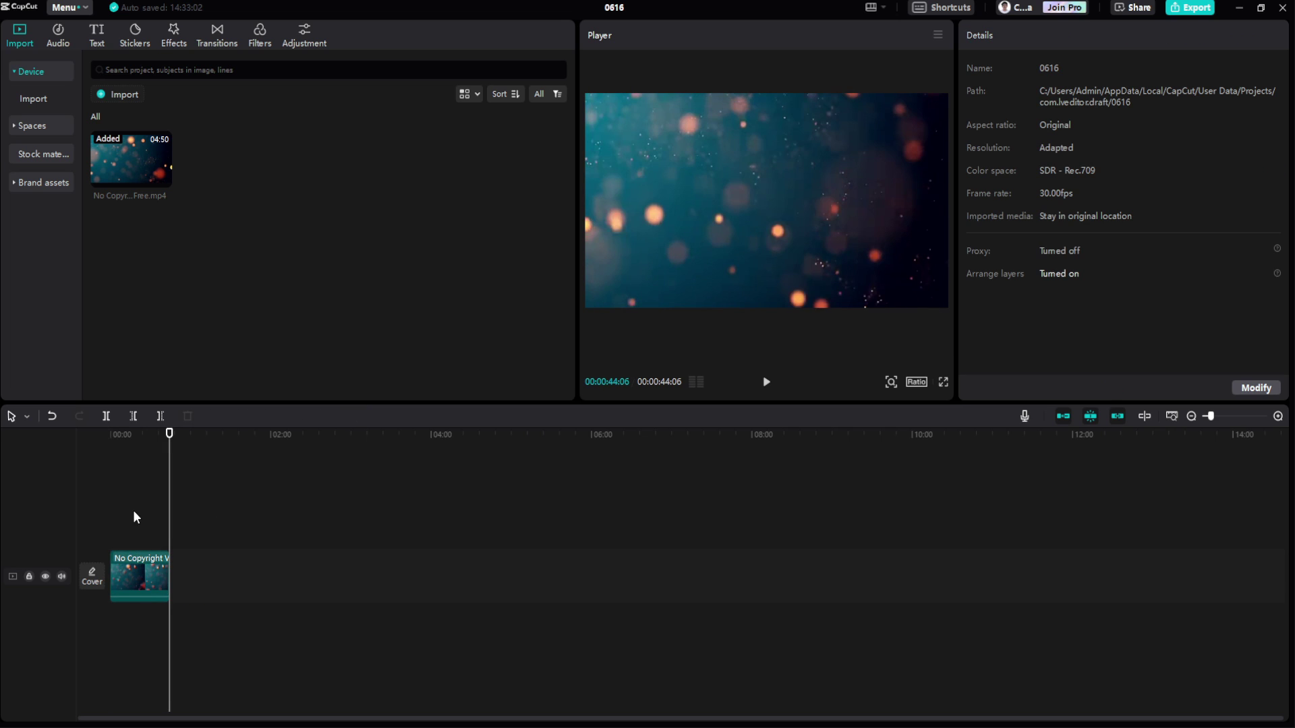
click(133, 435)
scroll(133, 518, up, 5)
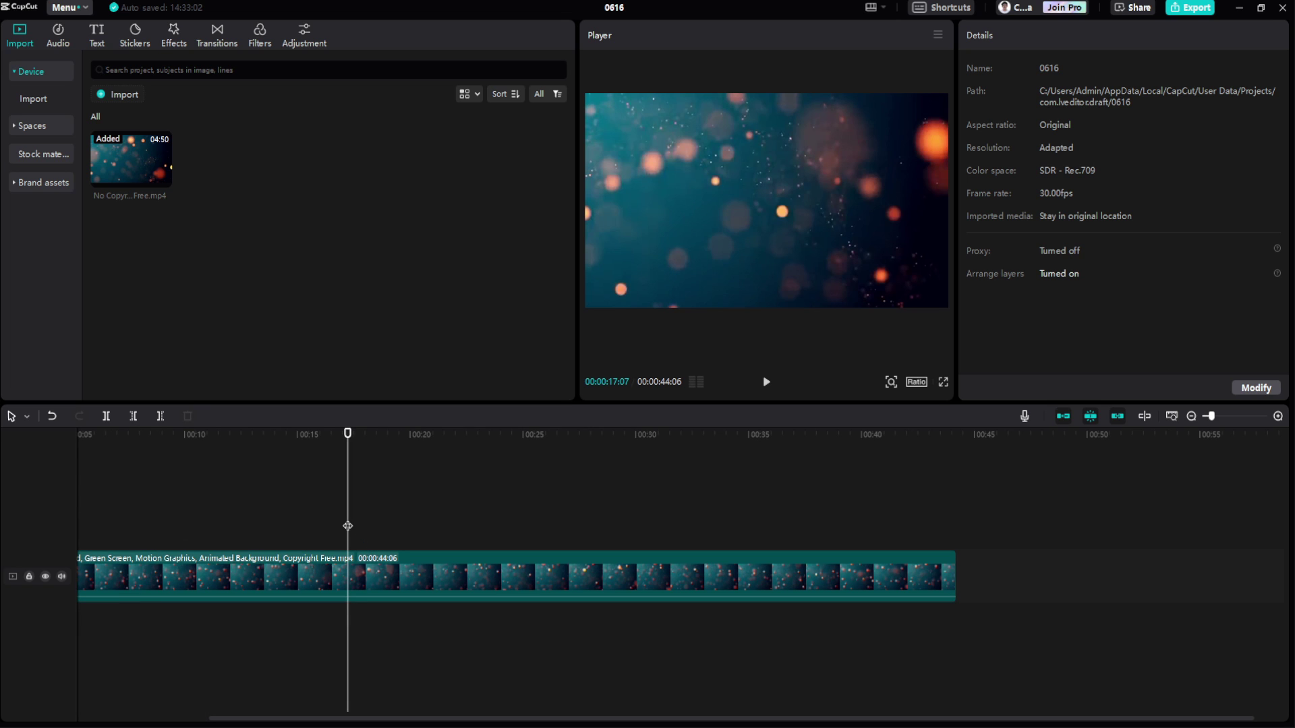
drag(347, 526, 59, 518)
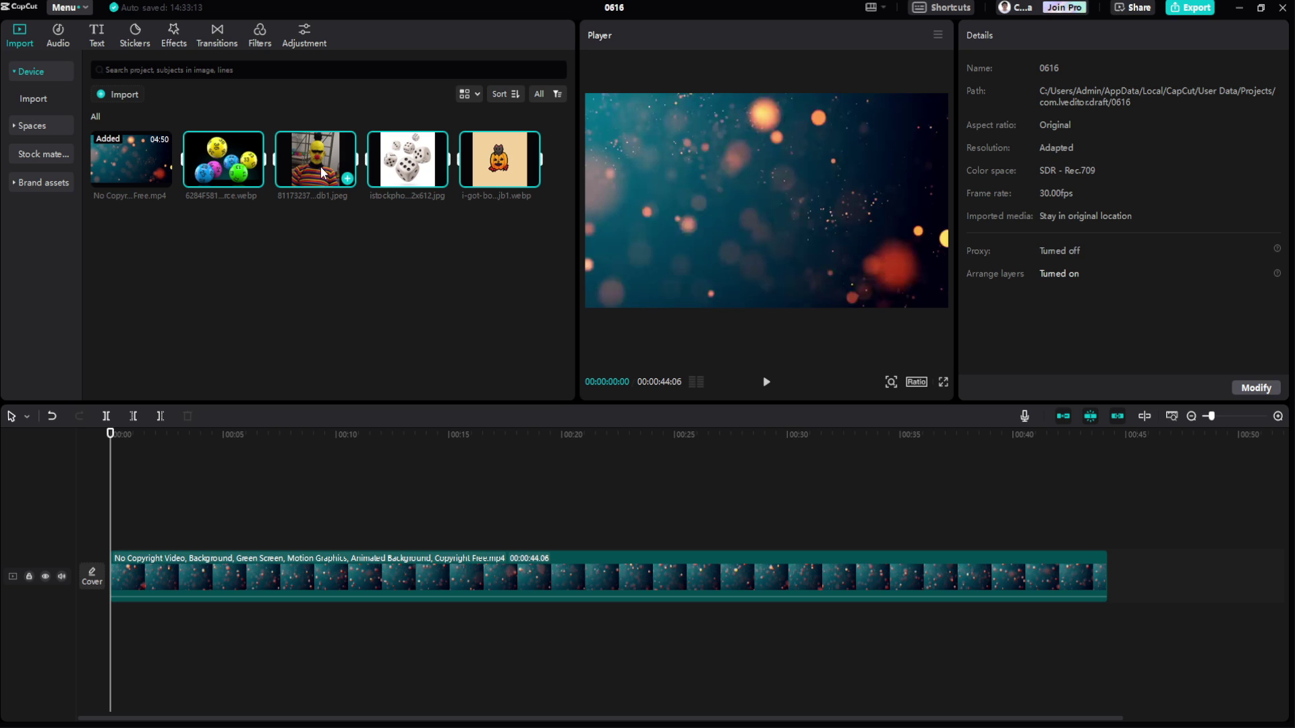
Add the four photos and move them onto an overlay track above the bokeh clip, selecting the lottery balls photo
click(255, 180)
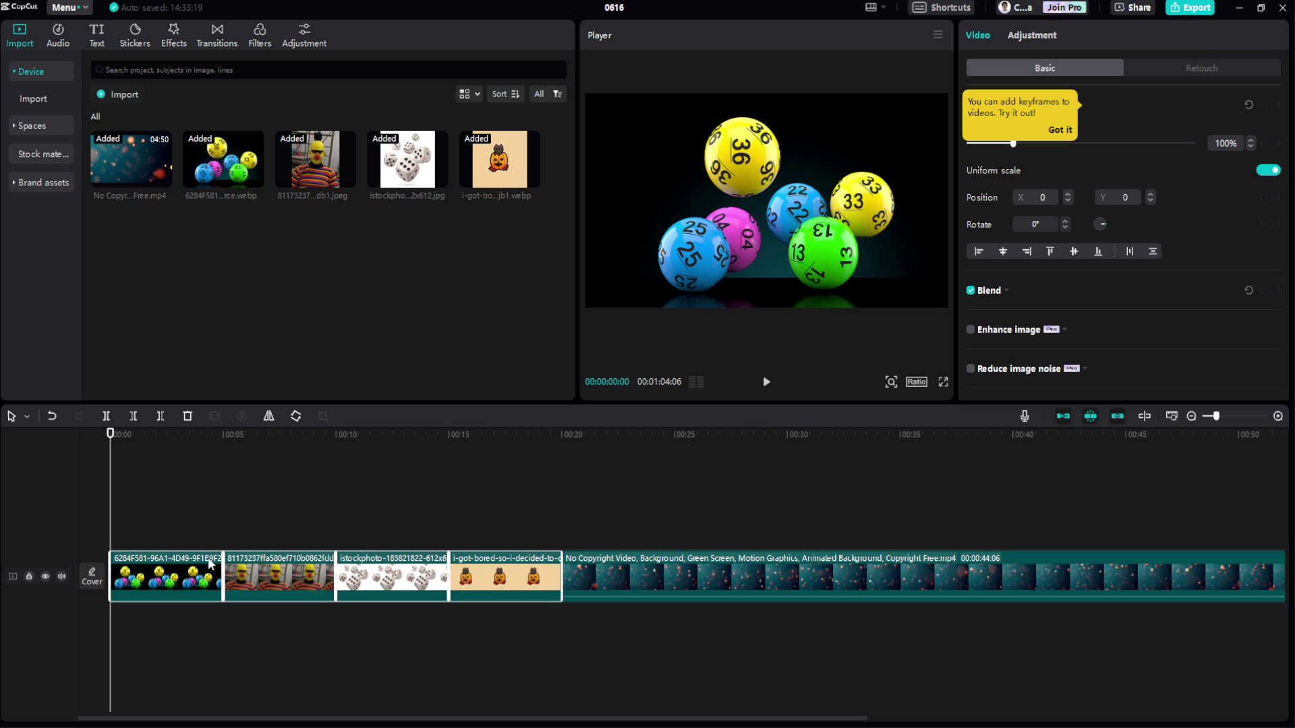
drag(158, 585, 154, 524)
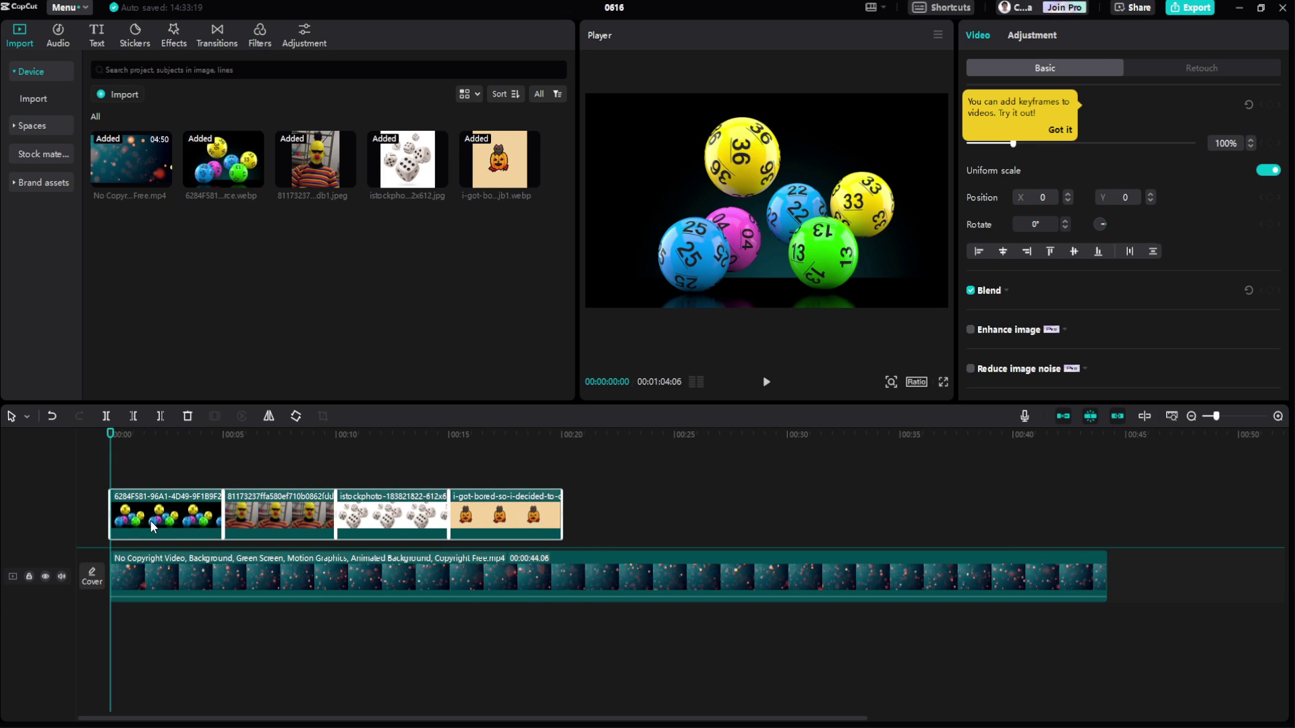
click(222, 585)
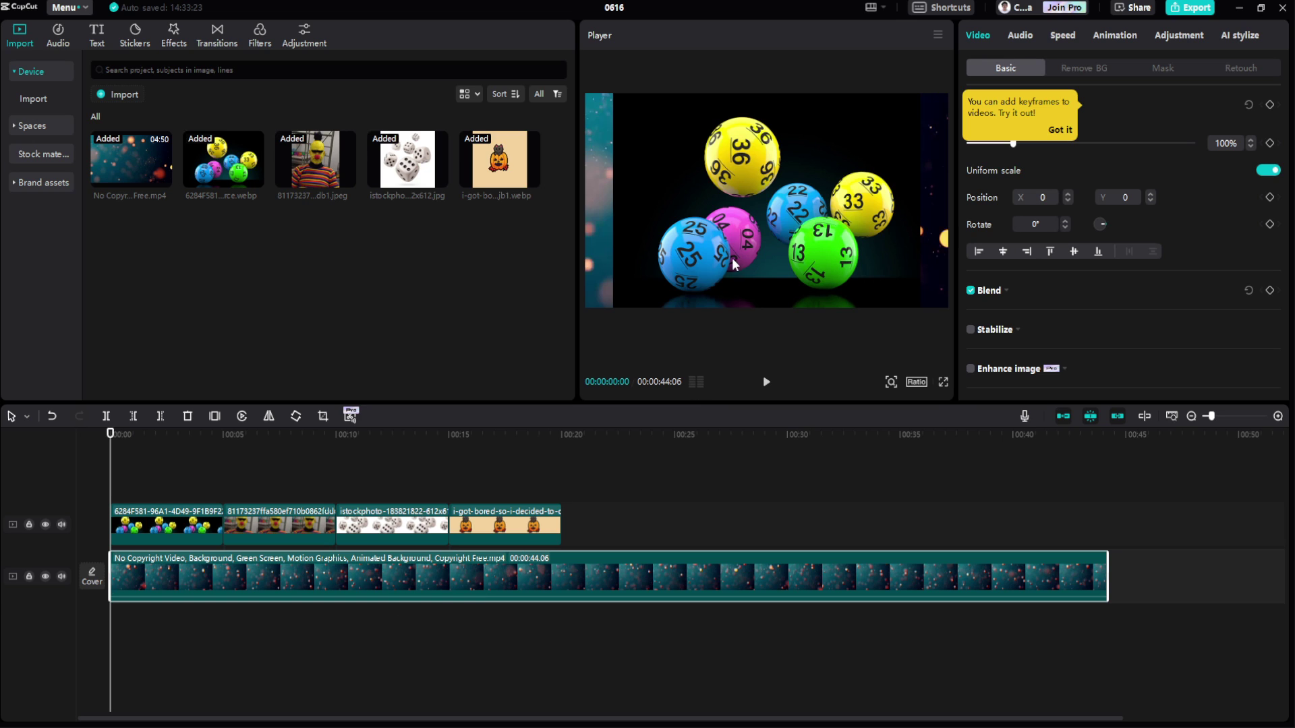
click(140, 532)
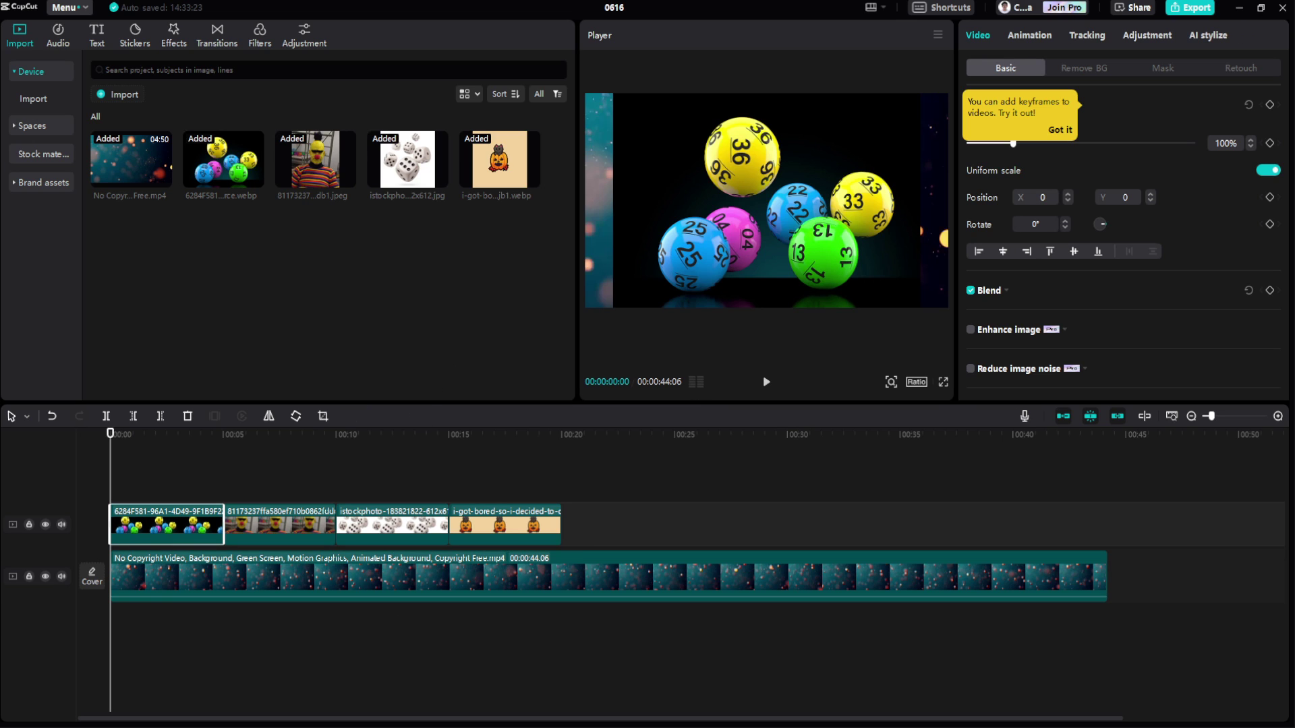
scroll(759, 193, down, 8)
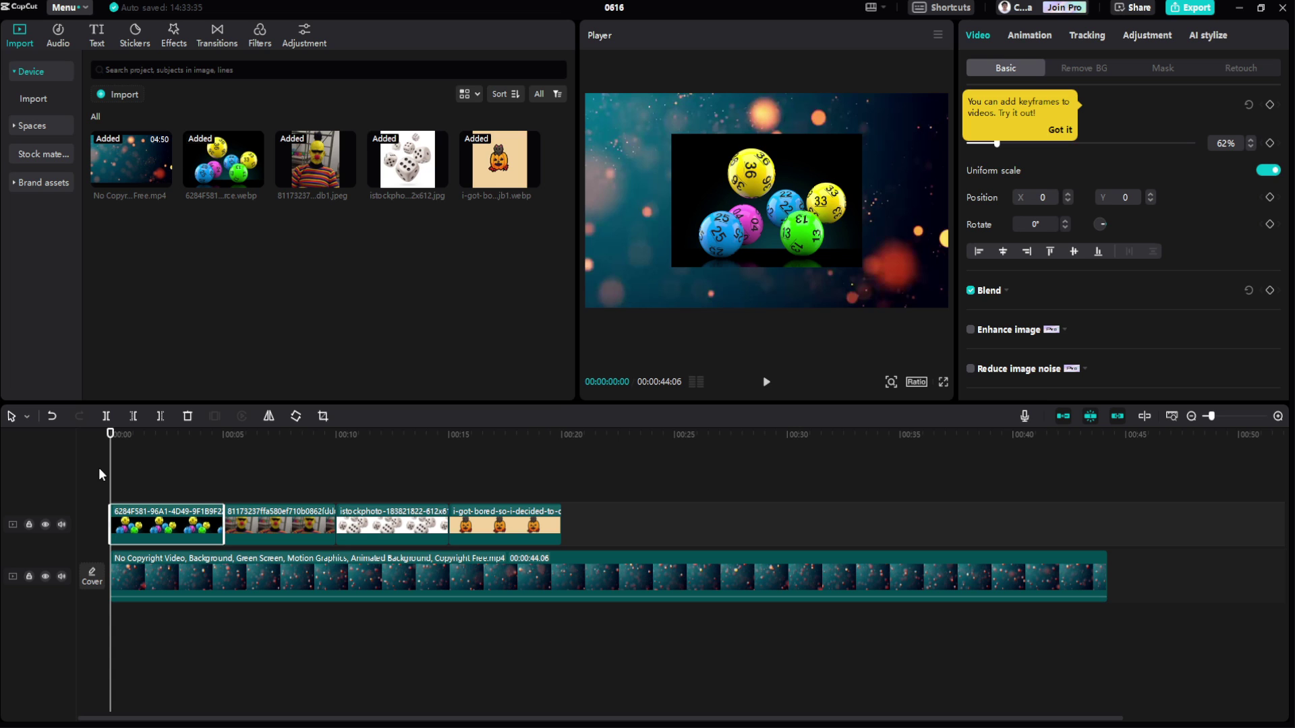
Set the lottery balls photo's Scale to 62%, checking it at the five-second mark
mouse_move(111, 474)
mouse_down()
mouse_move(222, 475)
mouse_move(110, 474)
mouse_up()
click(248, 531)
click(150, 533)
Apply a Fade In entrance to the lottery balls photo, then preview exits and choose Slide Right
click(1024, 37)
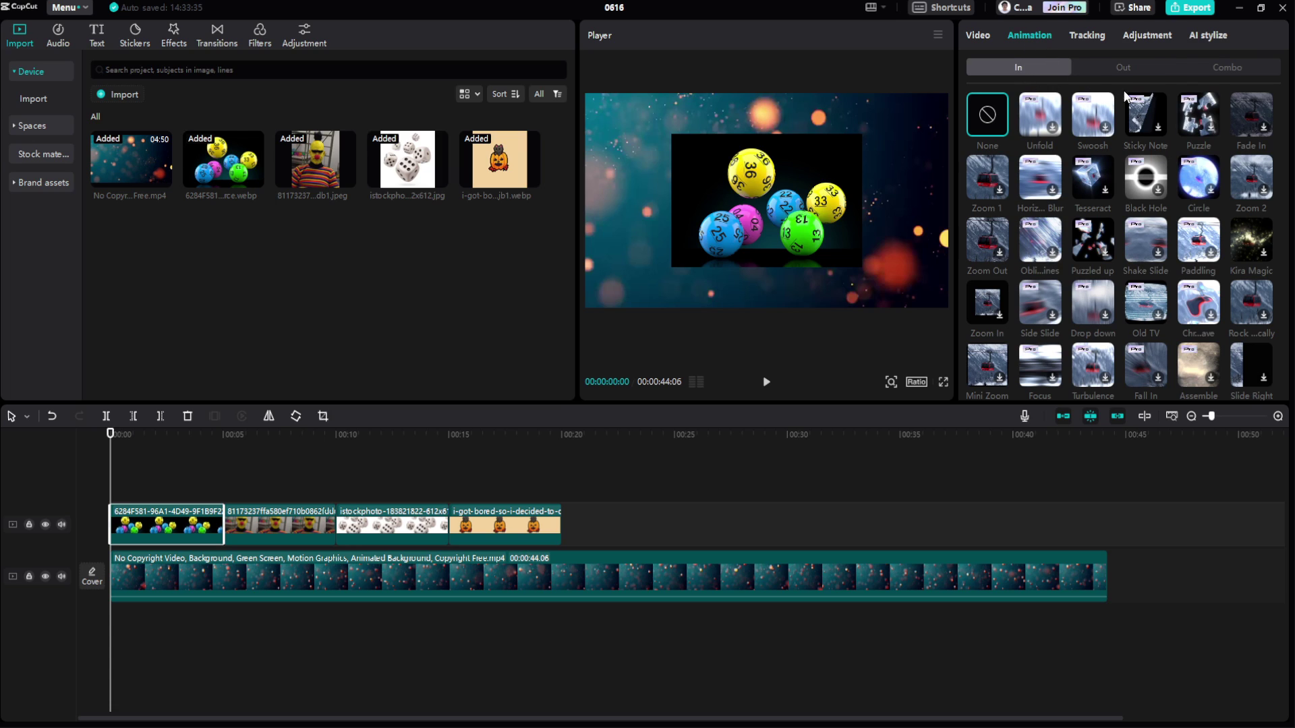
click(1242, 110)
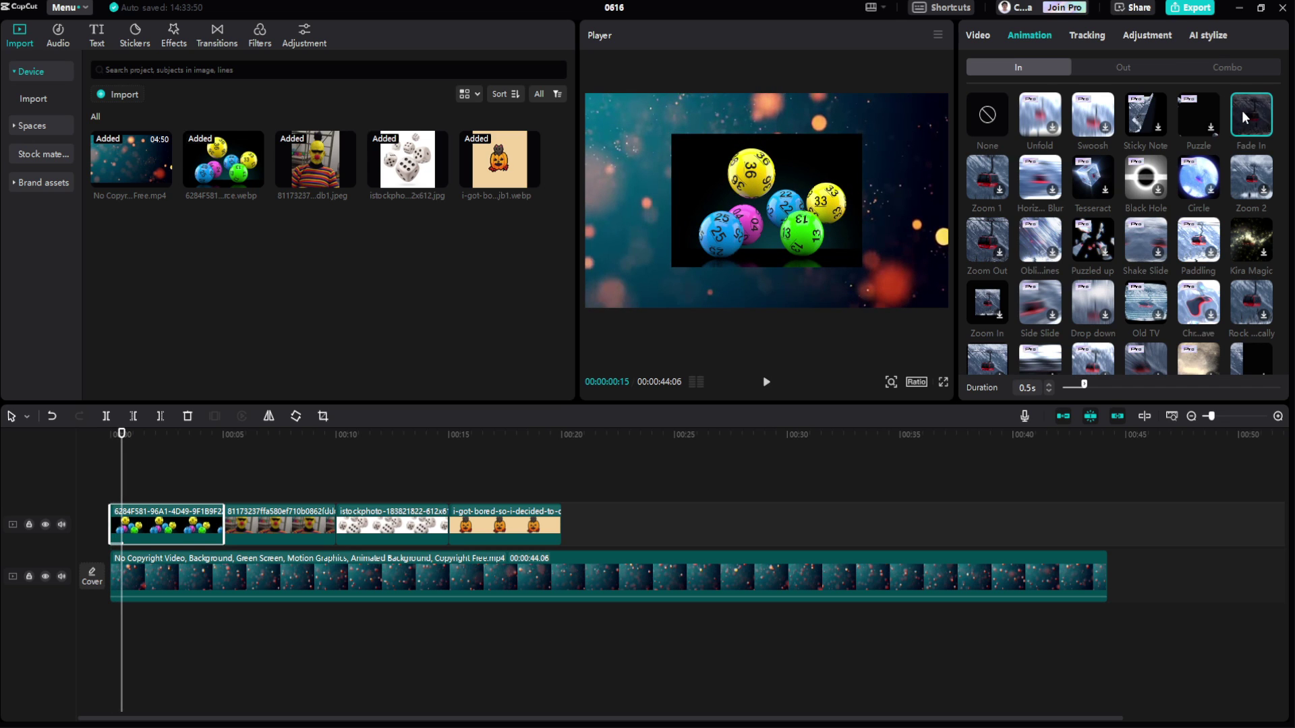
click(1105, 70)
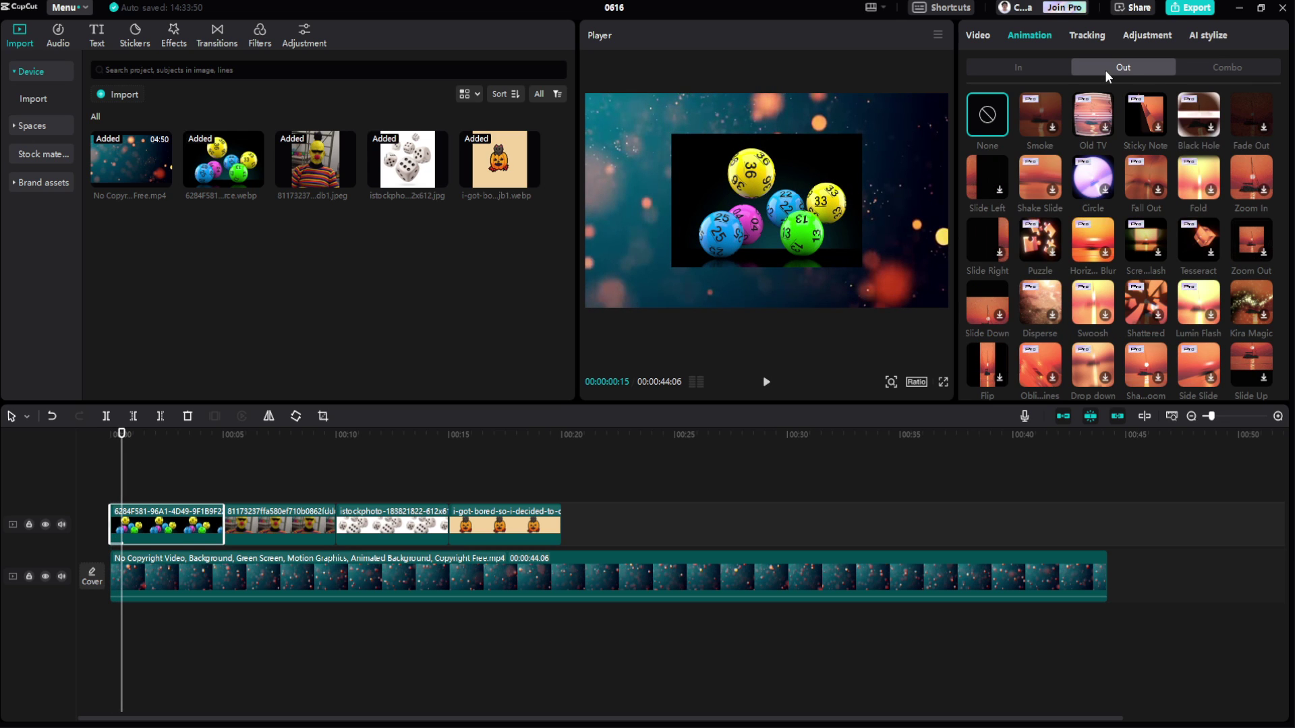
click(1240, 182)
click(1241, 122)
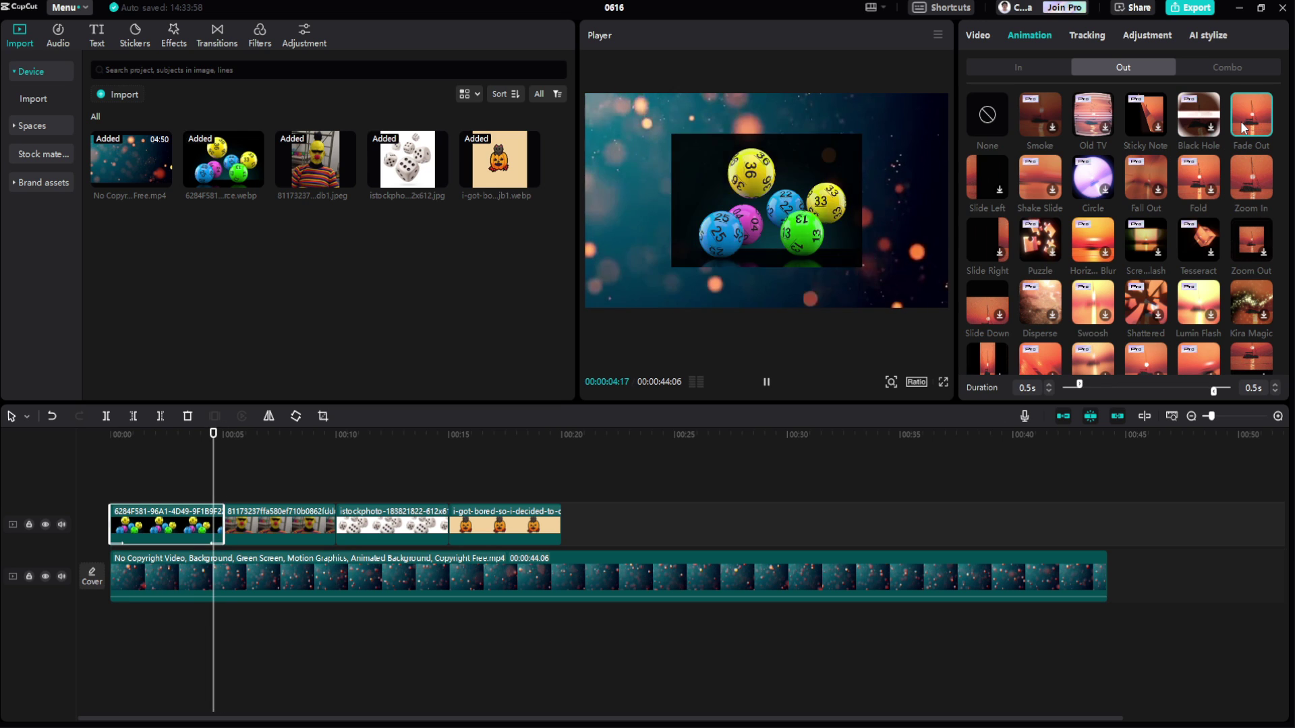
click(991, 242)
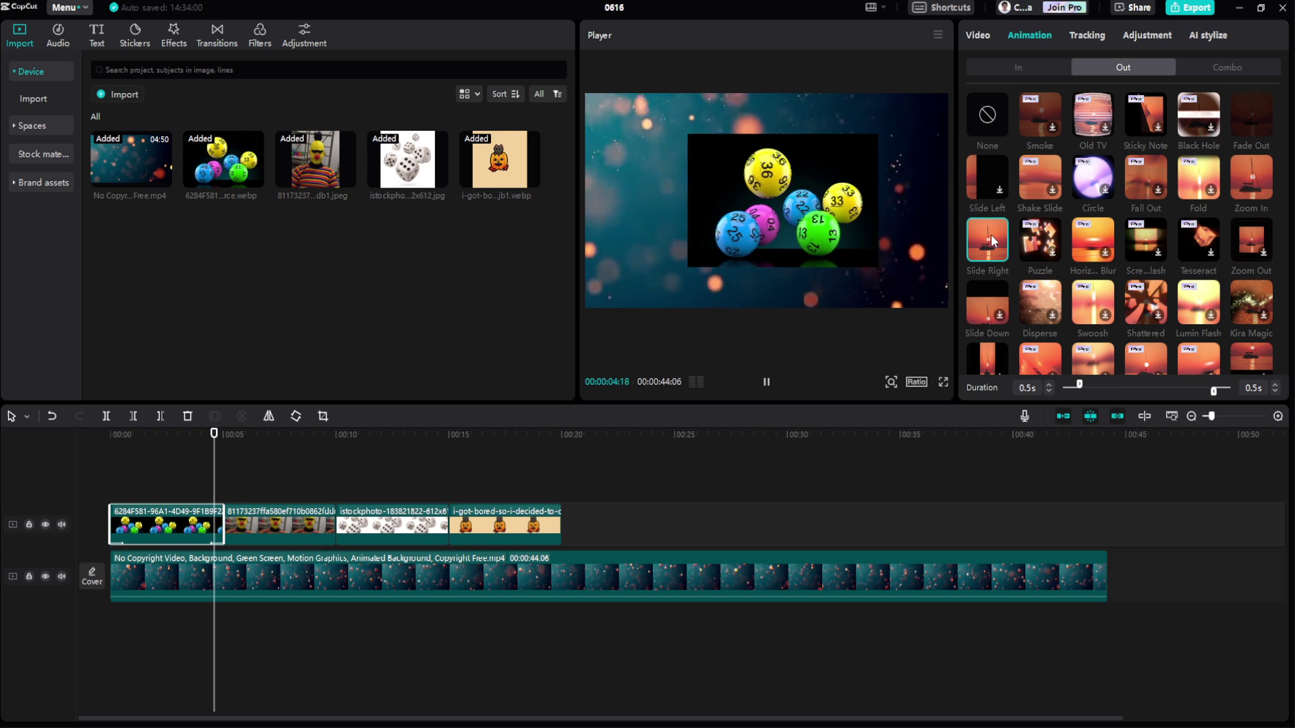
click(991, 235)
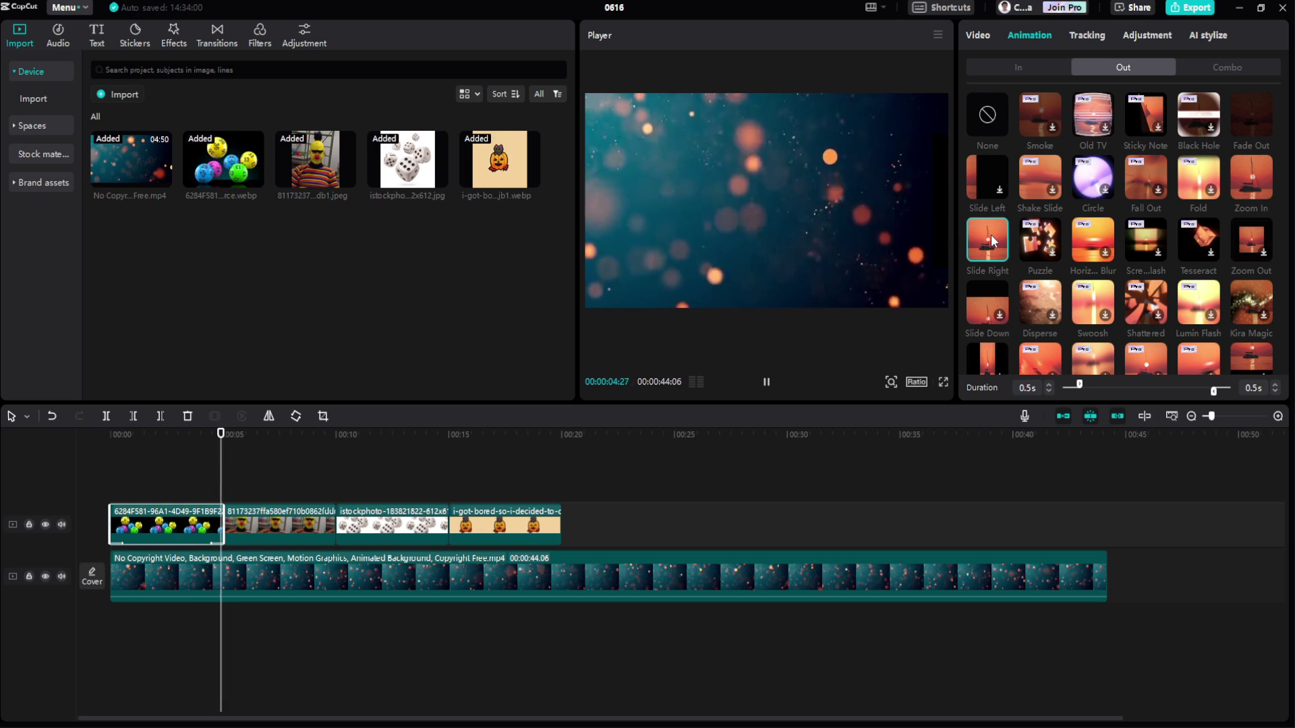
Switch the selection between the second photo clip and the lottery balls photo clip
click(281, 527)
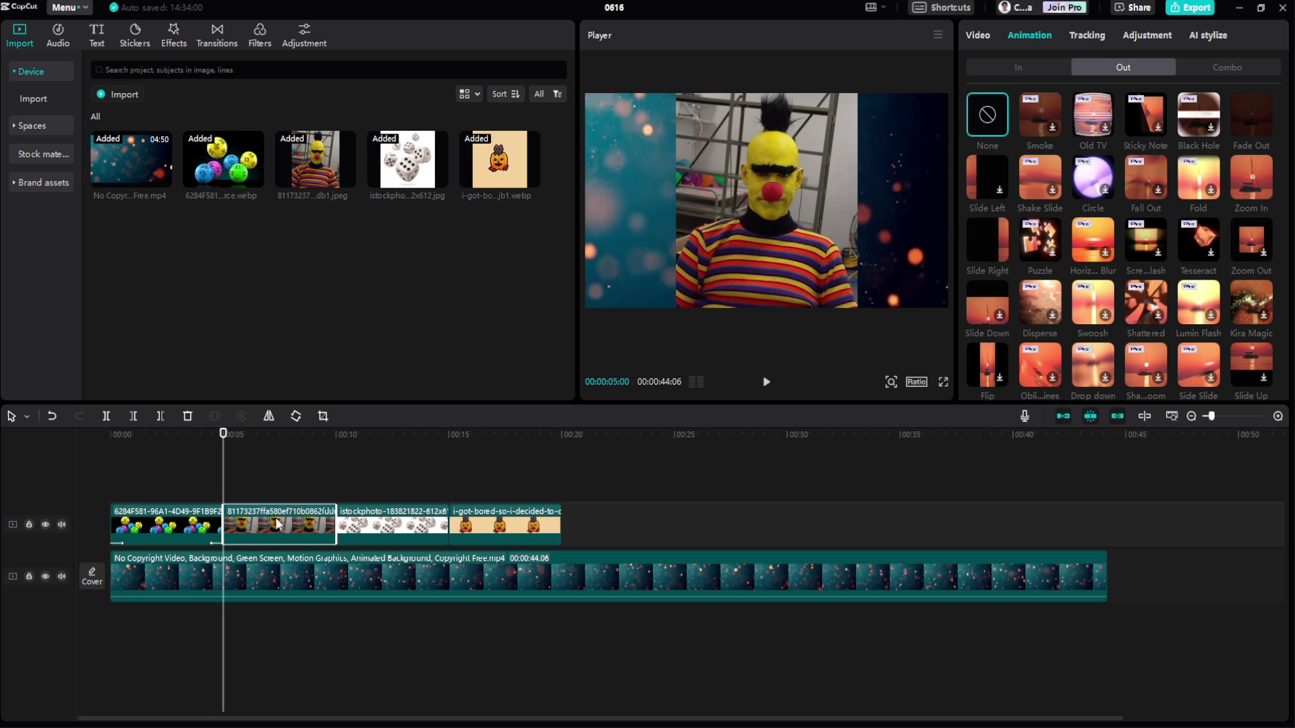
click(206, 522)
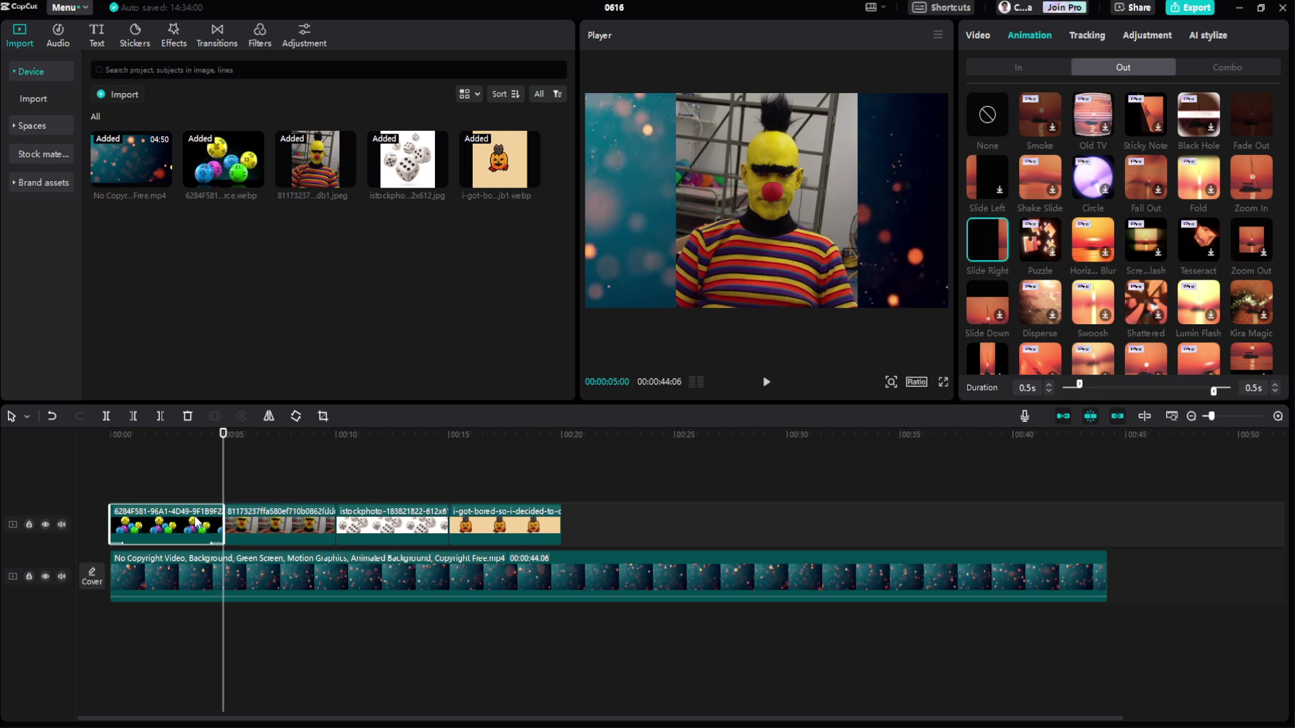
click(279, 522)
click(178, 525)
click(184, 436)
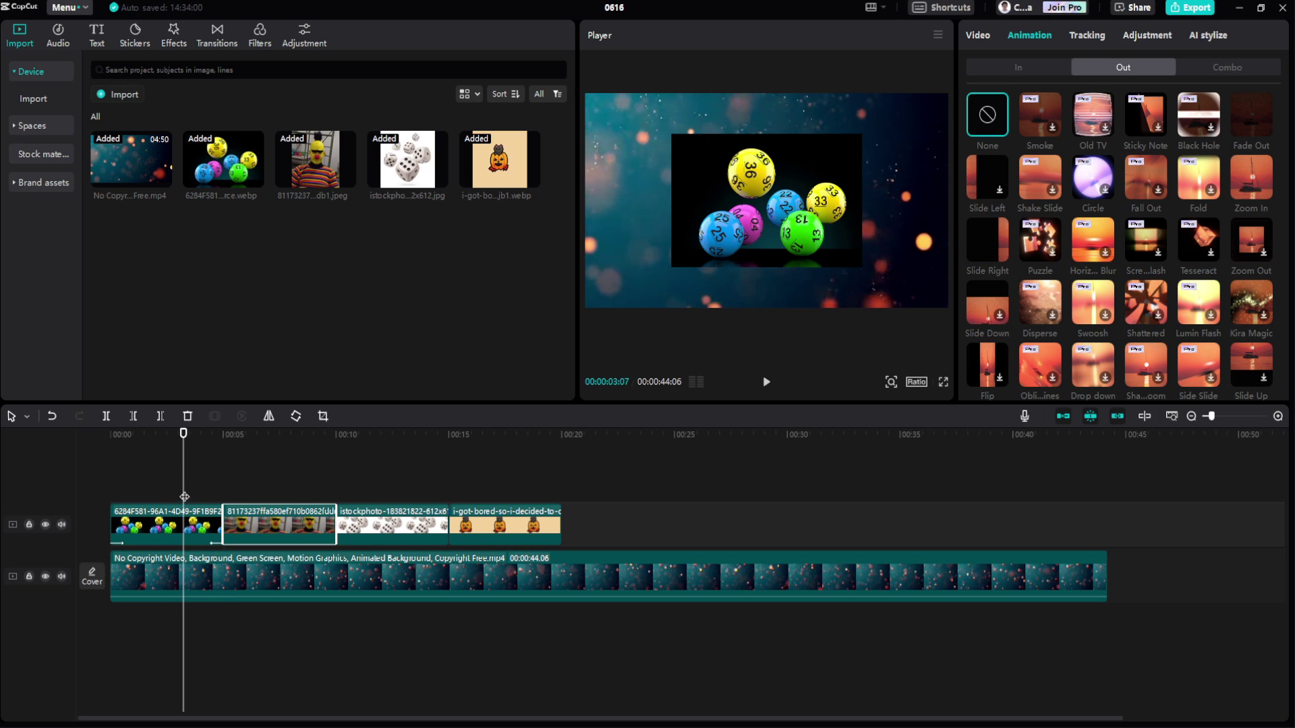
Shrink the second, dice and pumpkin photos in the player so the bokeh shows around them
drag(183, 436, 233, 436)
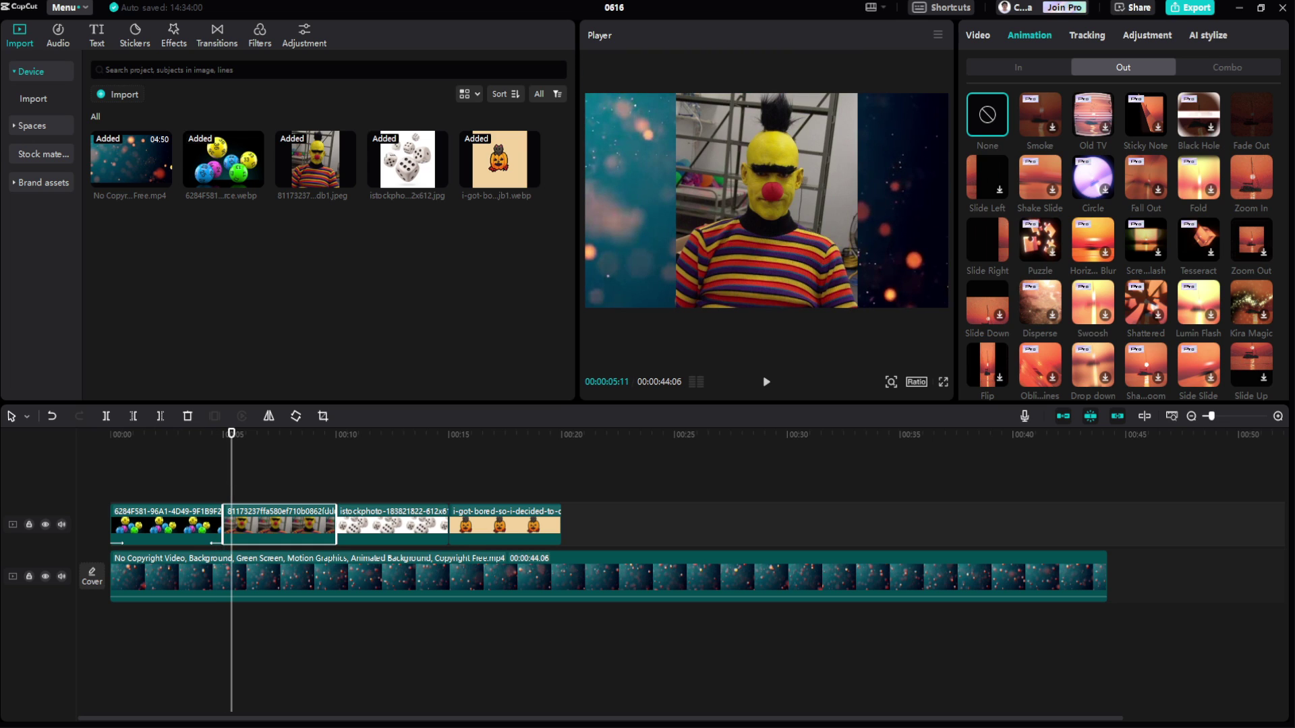
drag(856, 307, 830, 277)
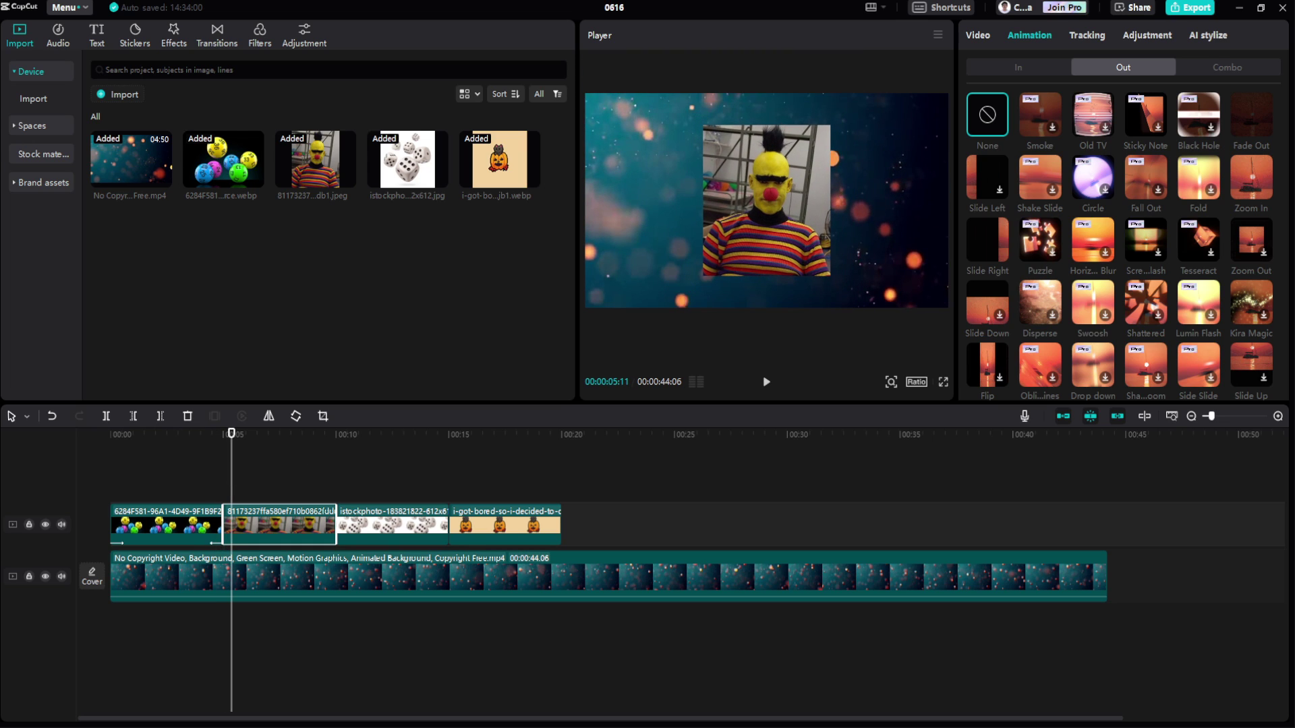
click(392, 530)
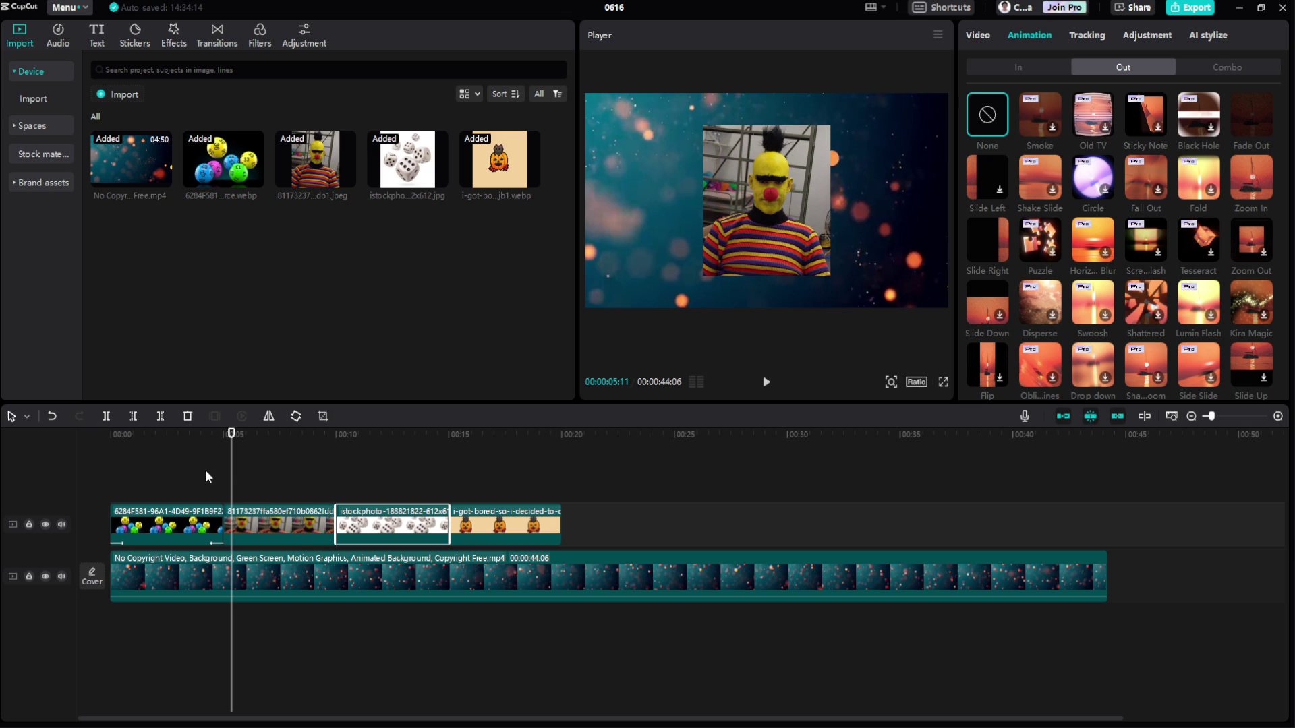
drag(232, 482, 354, 478)
drag(866, 306, 829, 268)
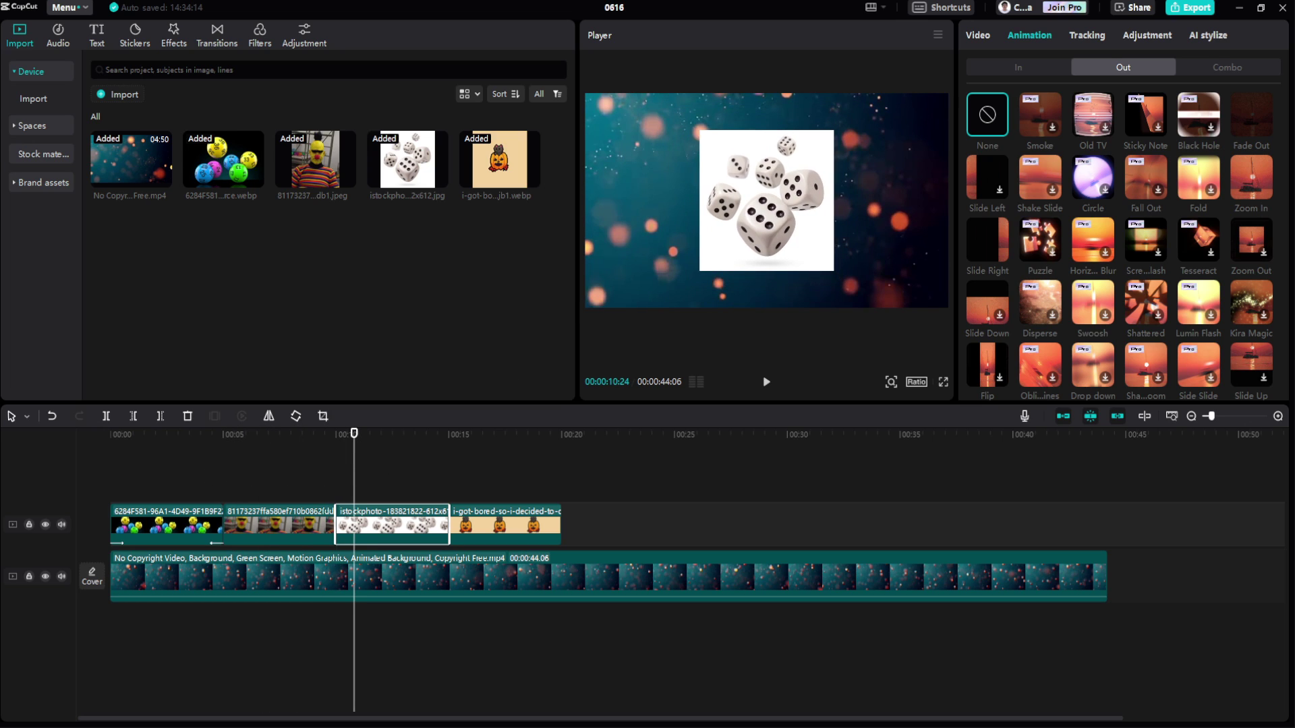
click(483, 525)
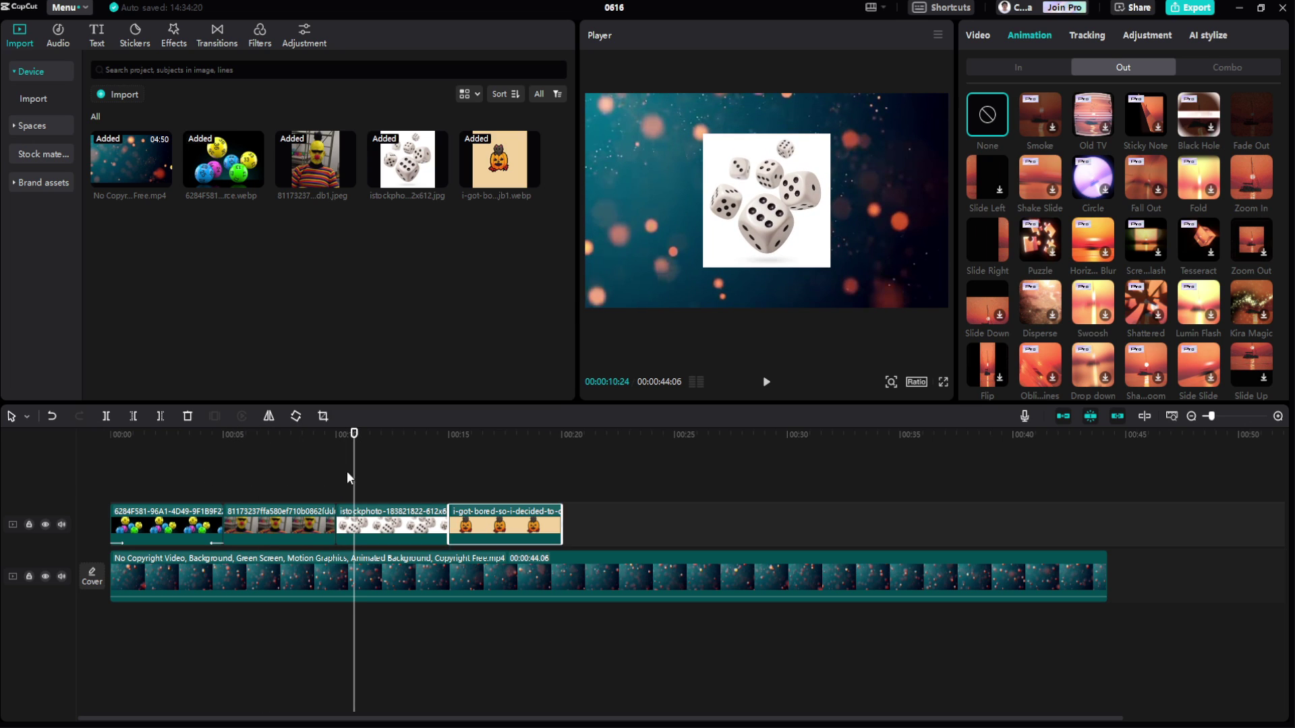
click(469, 474)
drag(866, 305, 848, 287)
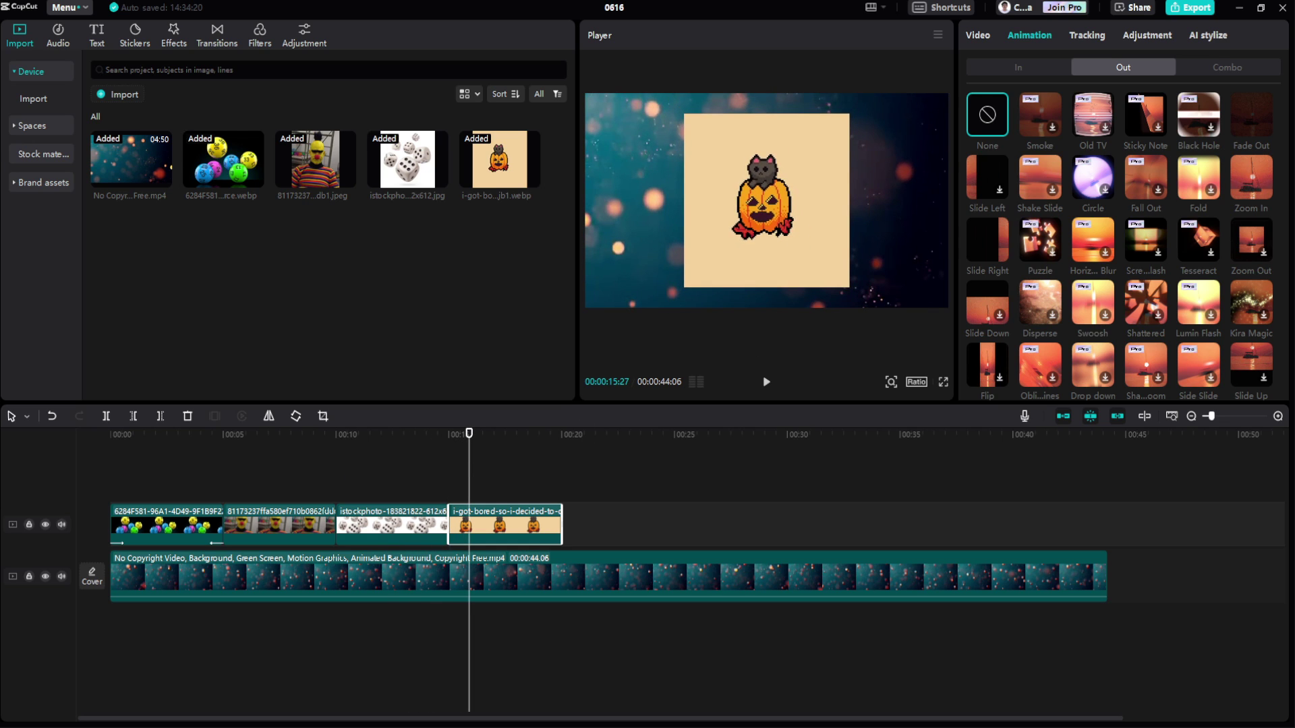
Trim the bokeh background clip to end at exactly 00:20
drag(1104, 581, 559, 575)
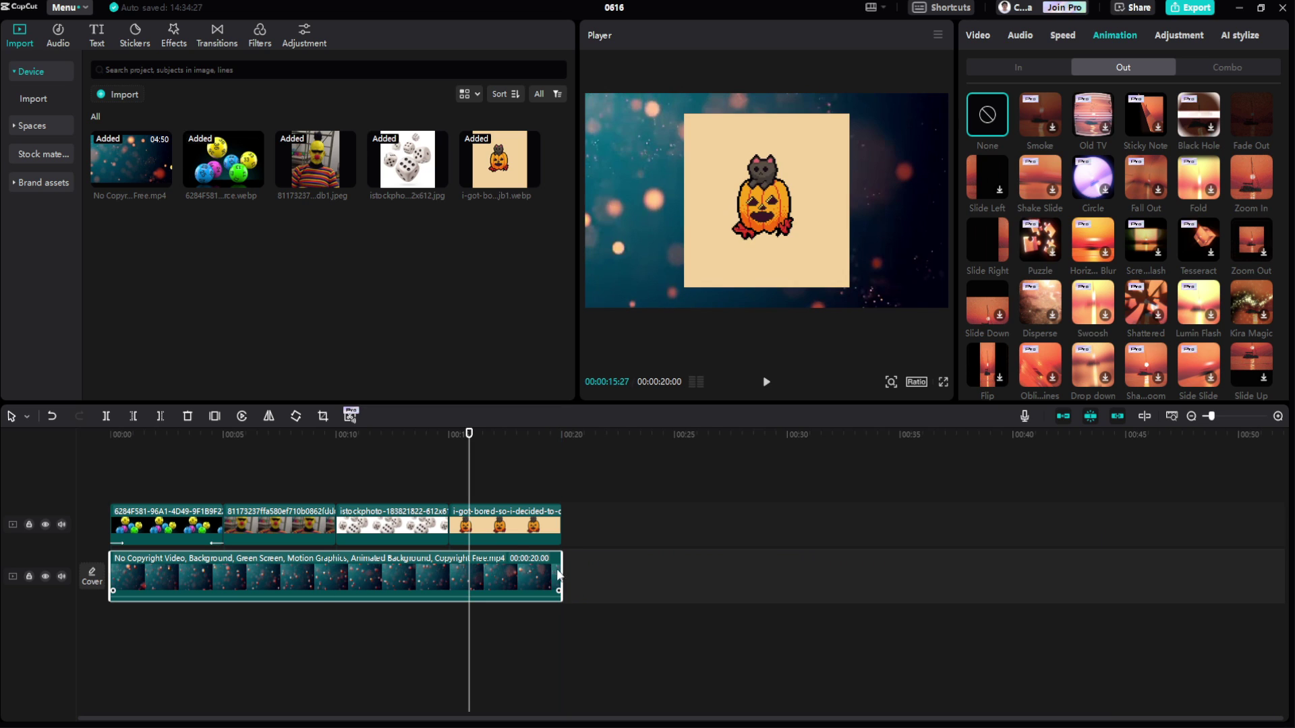
click(350, 477)
click(220, 463)
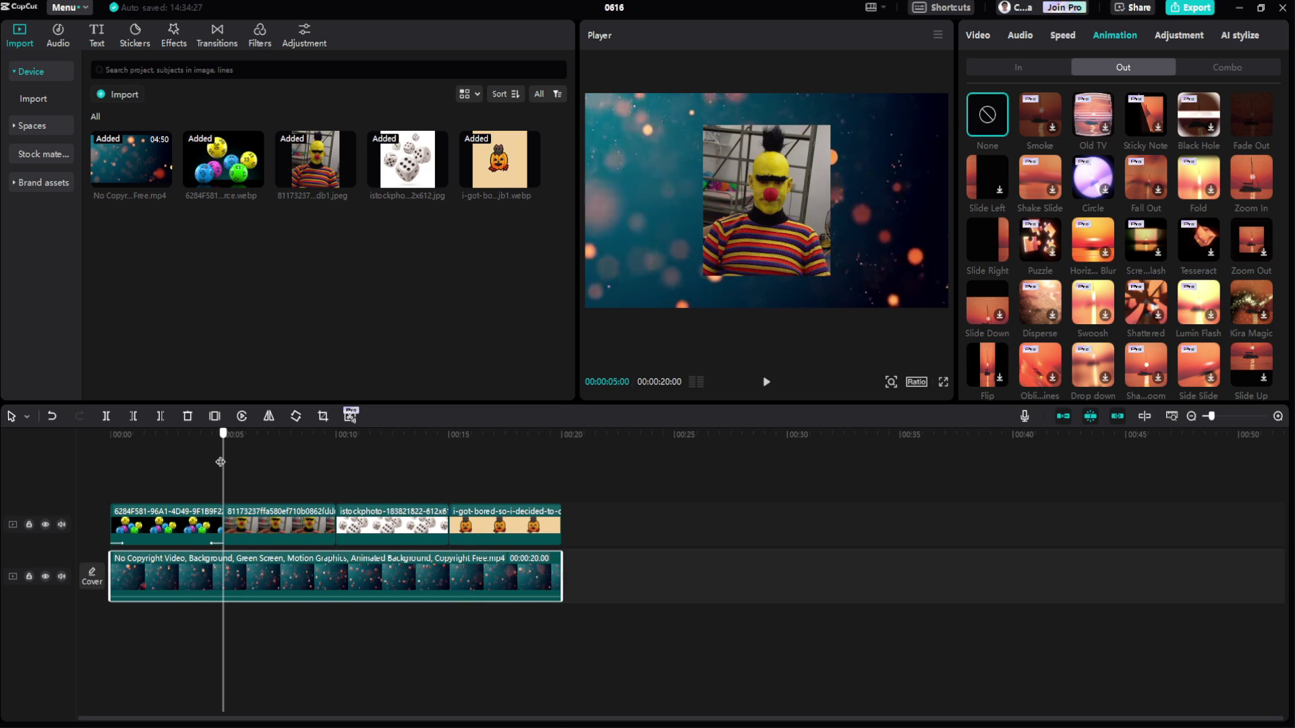
Give the striped-shirt photo a Zoom Out entrance and a Kira Magic exit
click(264, 527)
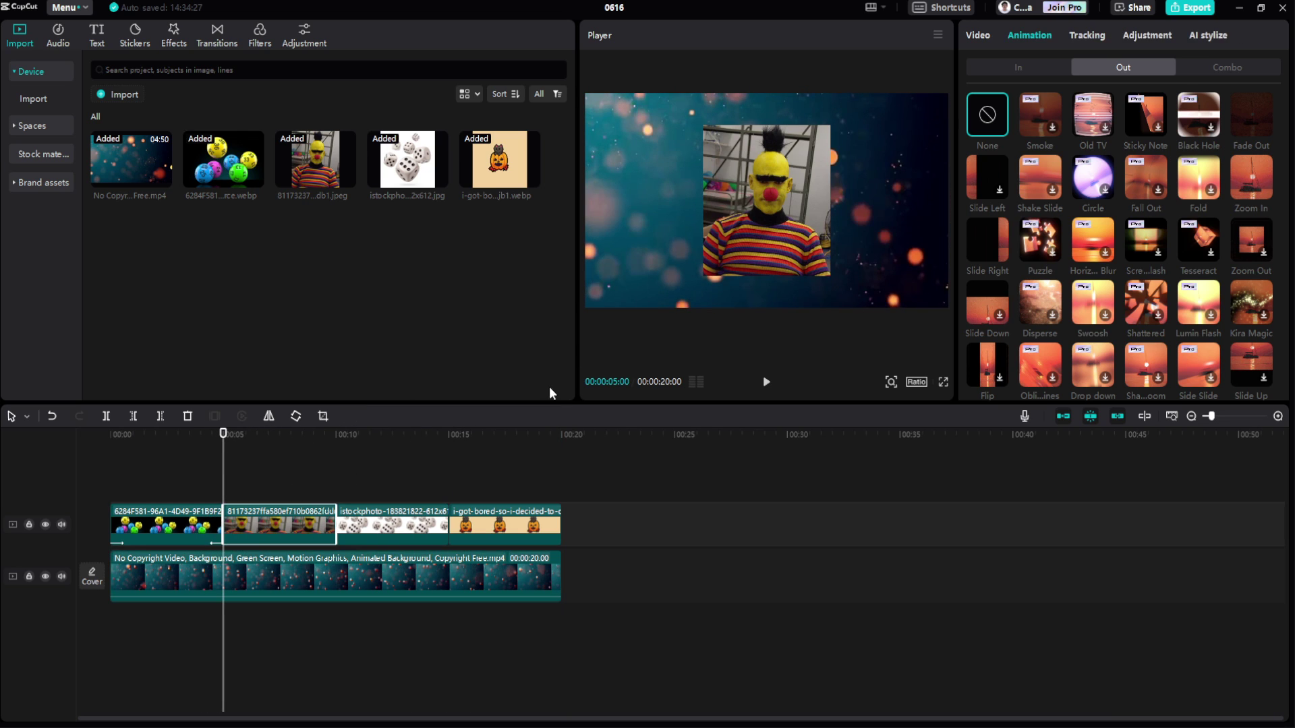
click(1044, 63)
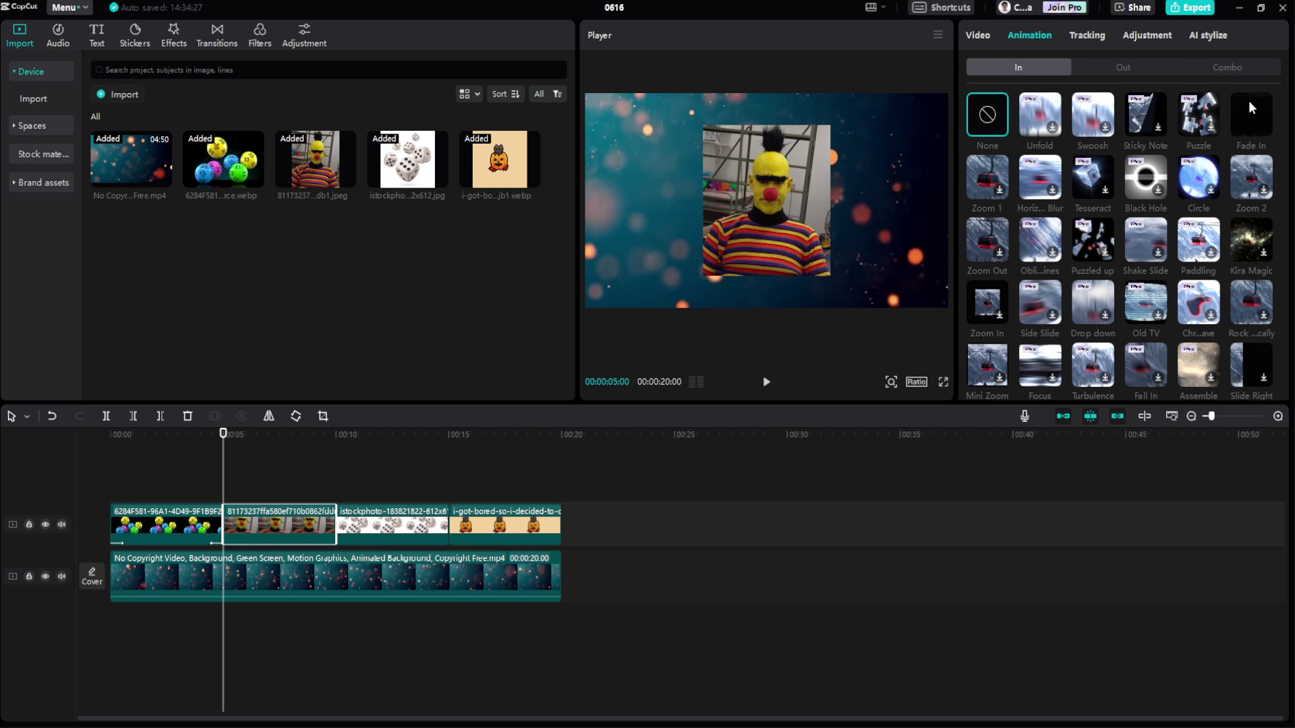
click(988, 239)
click(1123, 67)
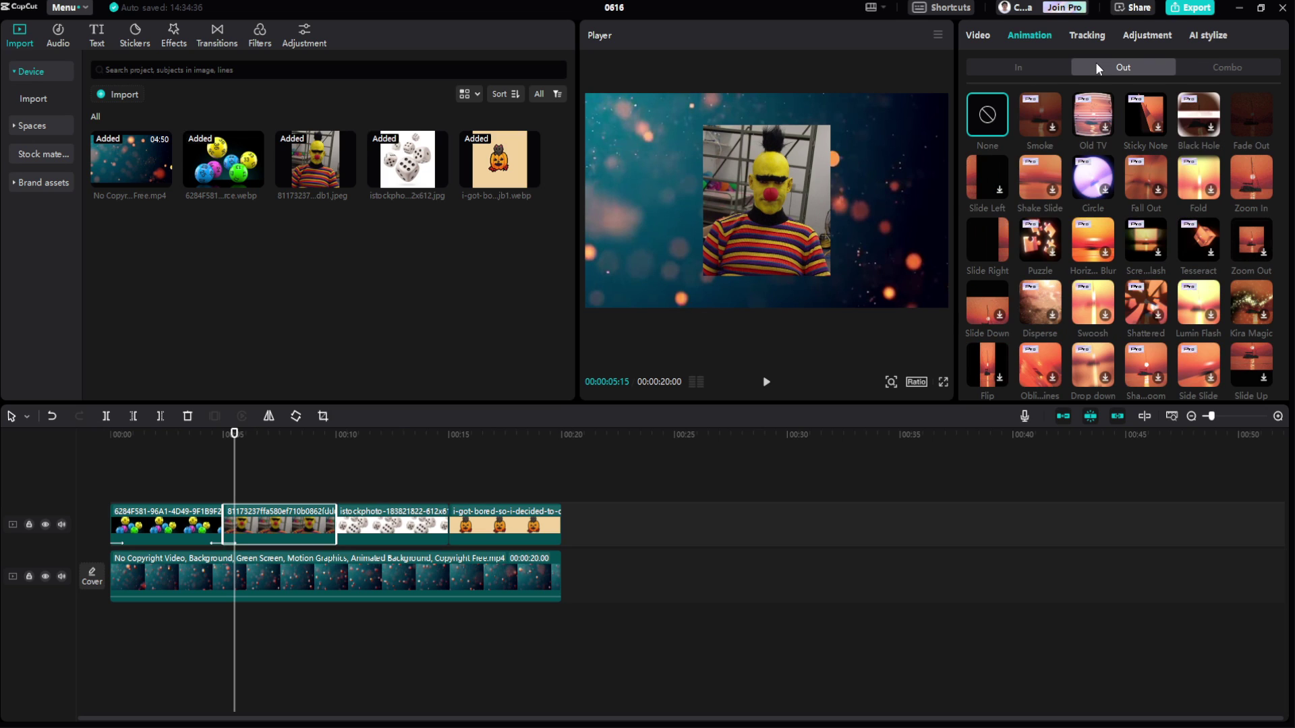
click(1251, 309)
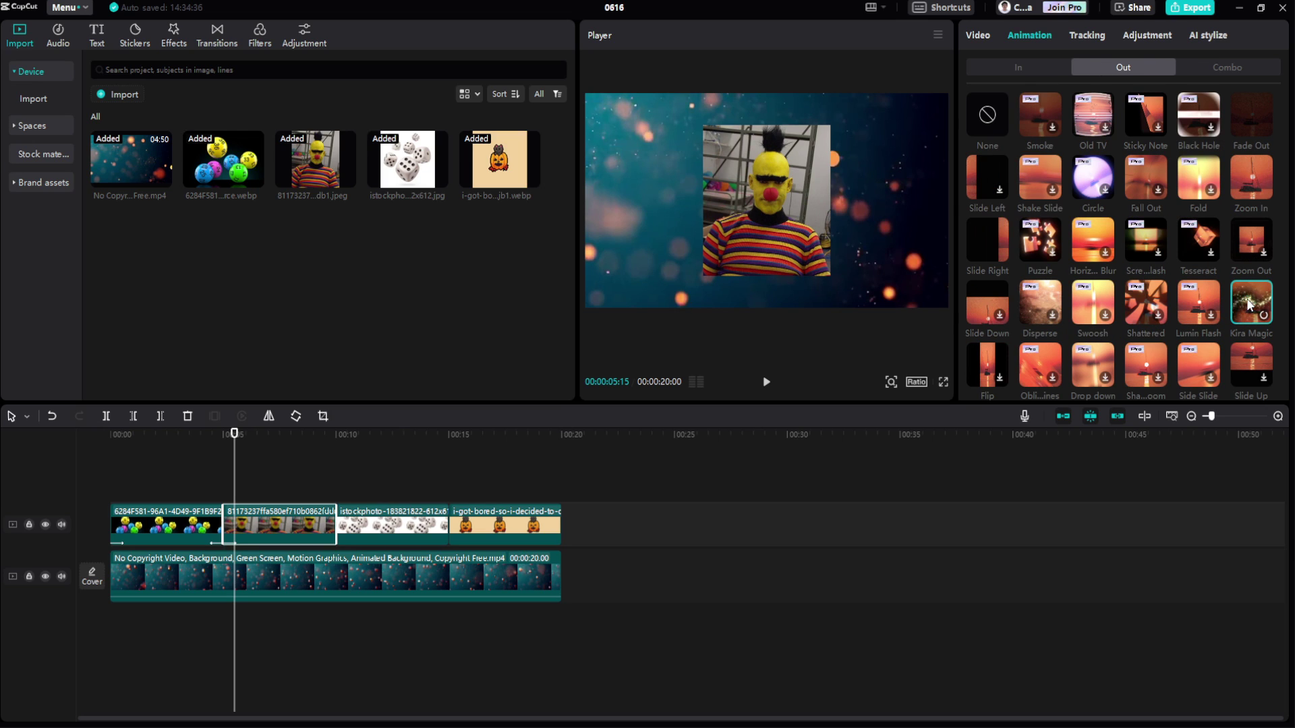
Give the dice photo a Mini Zoom exit and a rocking entrance animation
click(400, 524)
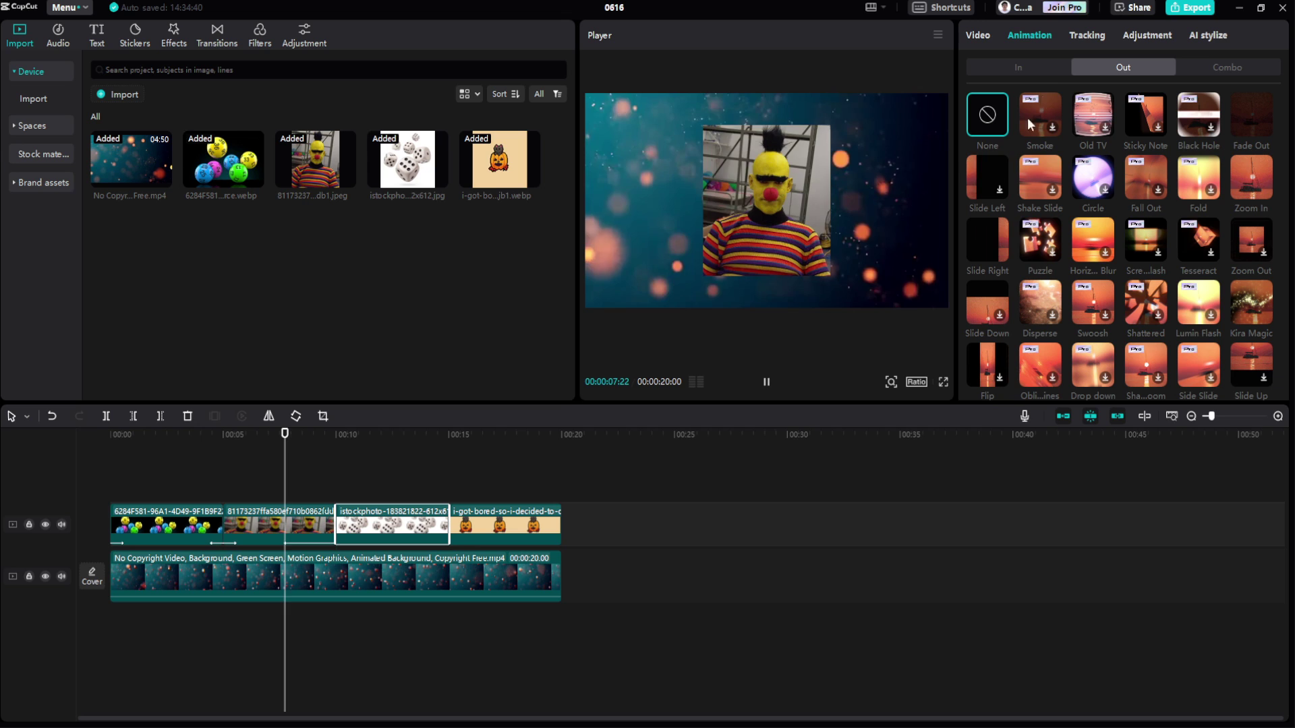
scroll(1015, 318, down, 2)
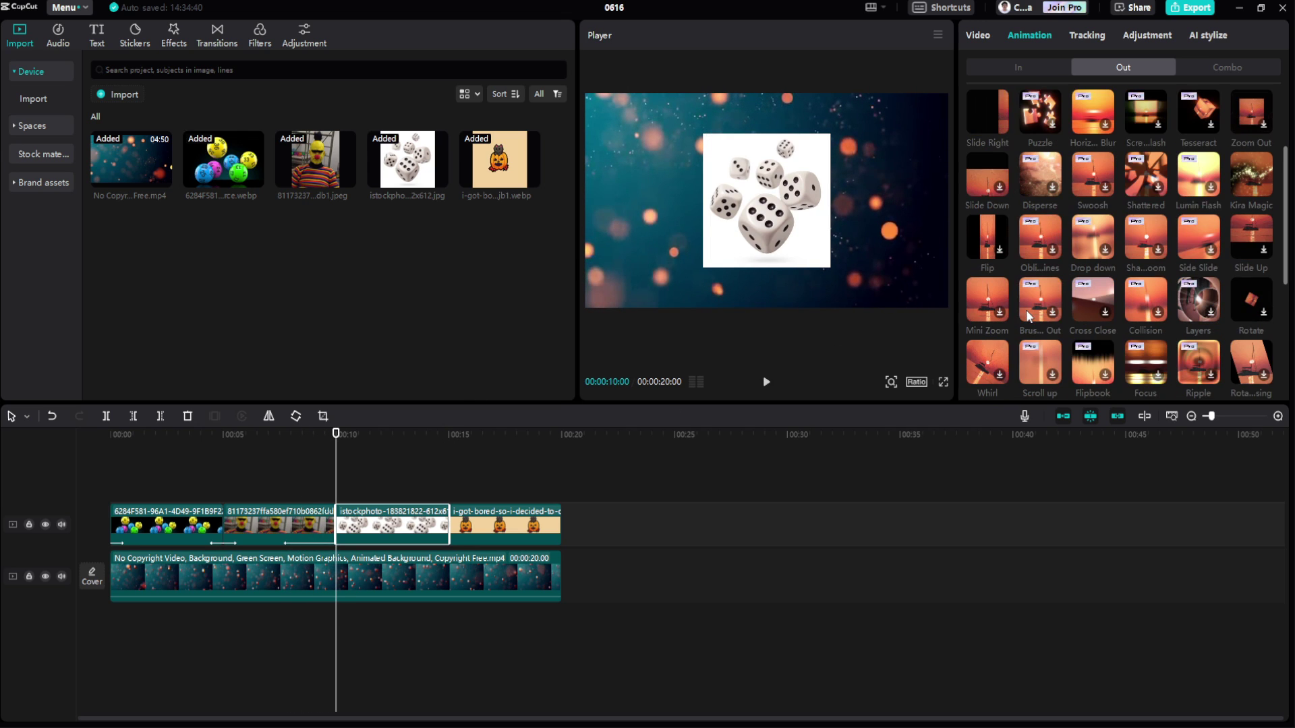
click(979, 299)
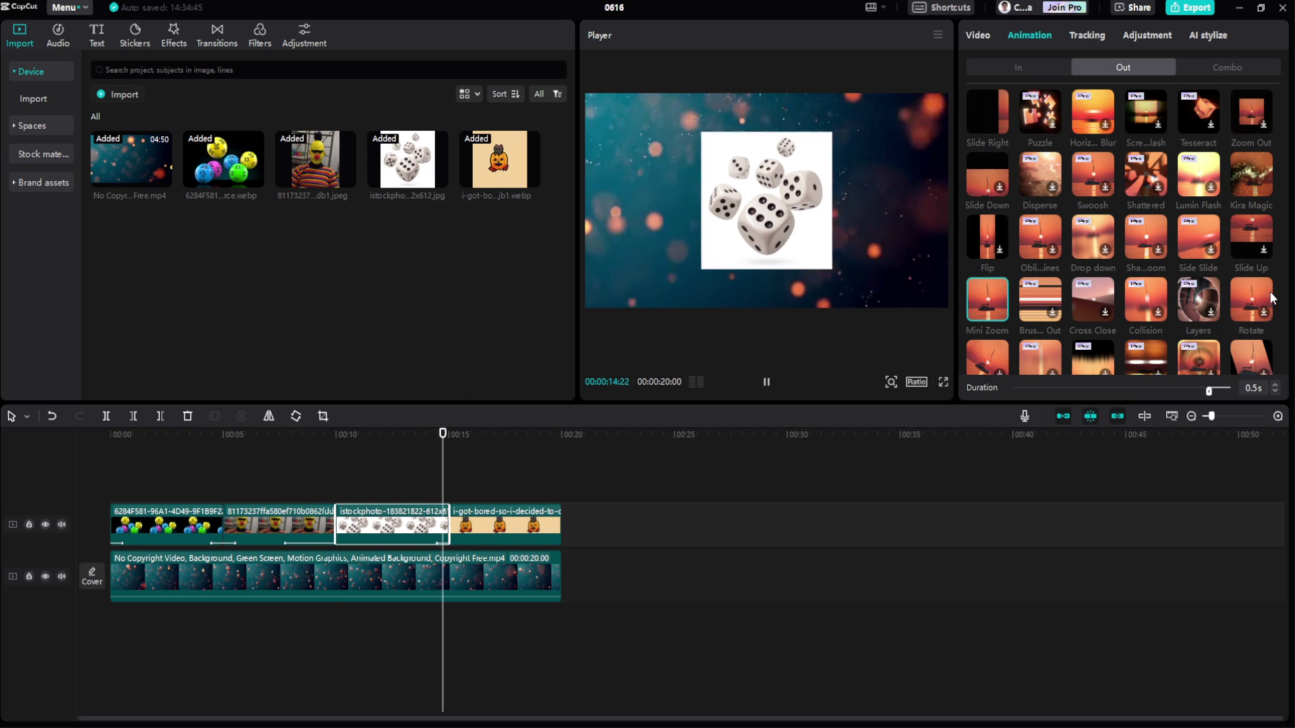
click(1045, 70)
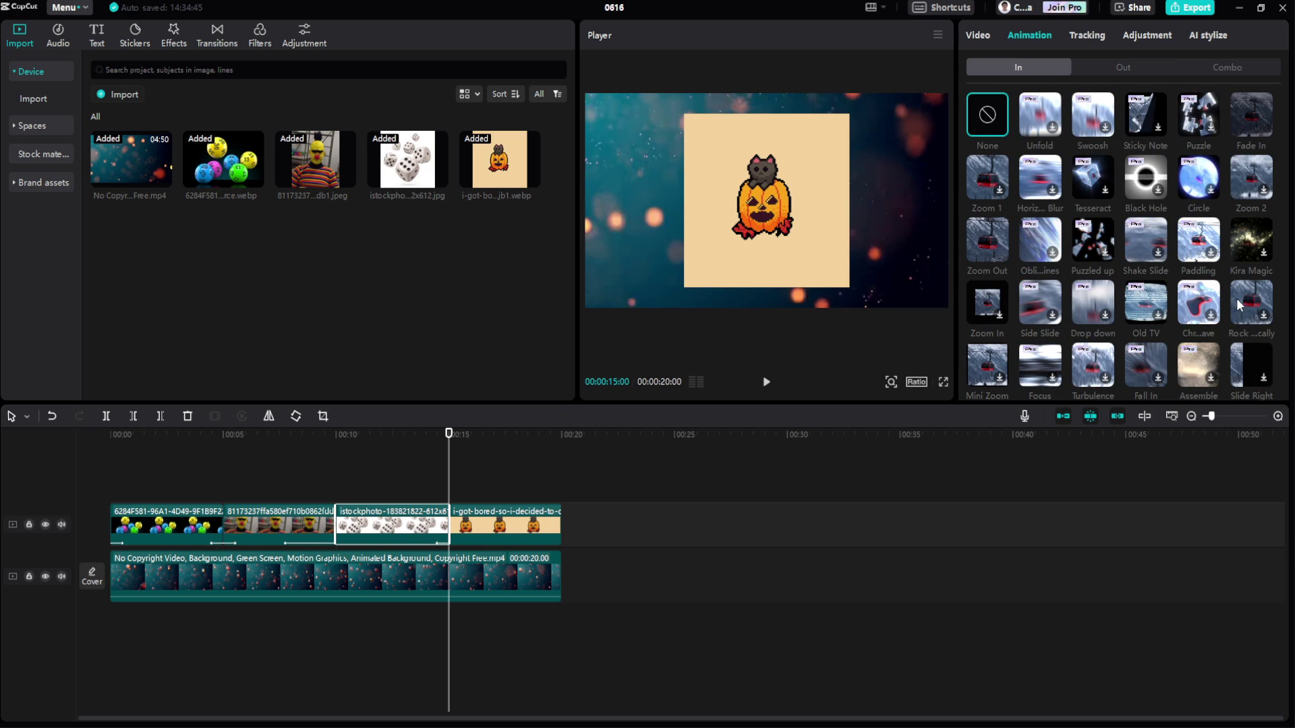
click(1240, 297)
click(354, 436)
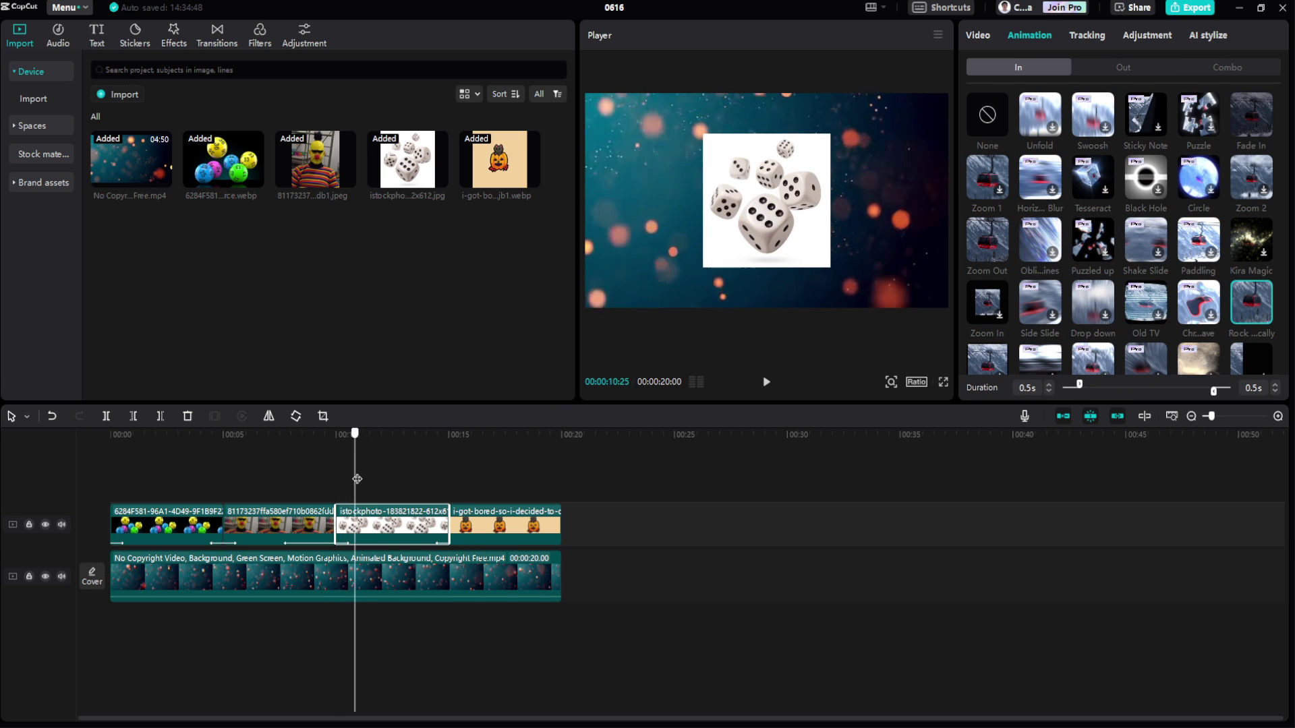
Give the pumpkin photo a Zoom 2 entrance and a rotating exit animation
click(456, 435)
click(503, 522)
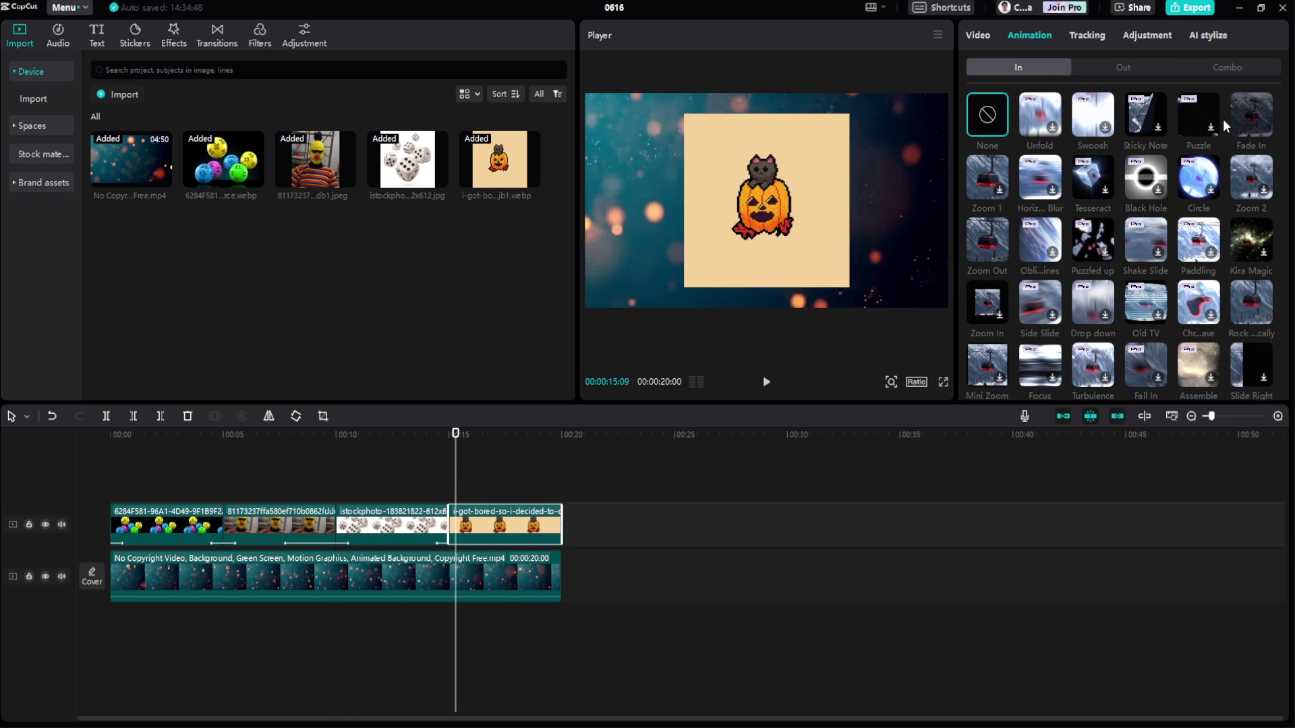
click(1251, 177)
scroll(1112, 270, down, 4)
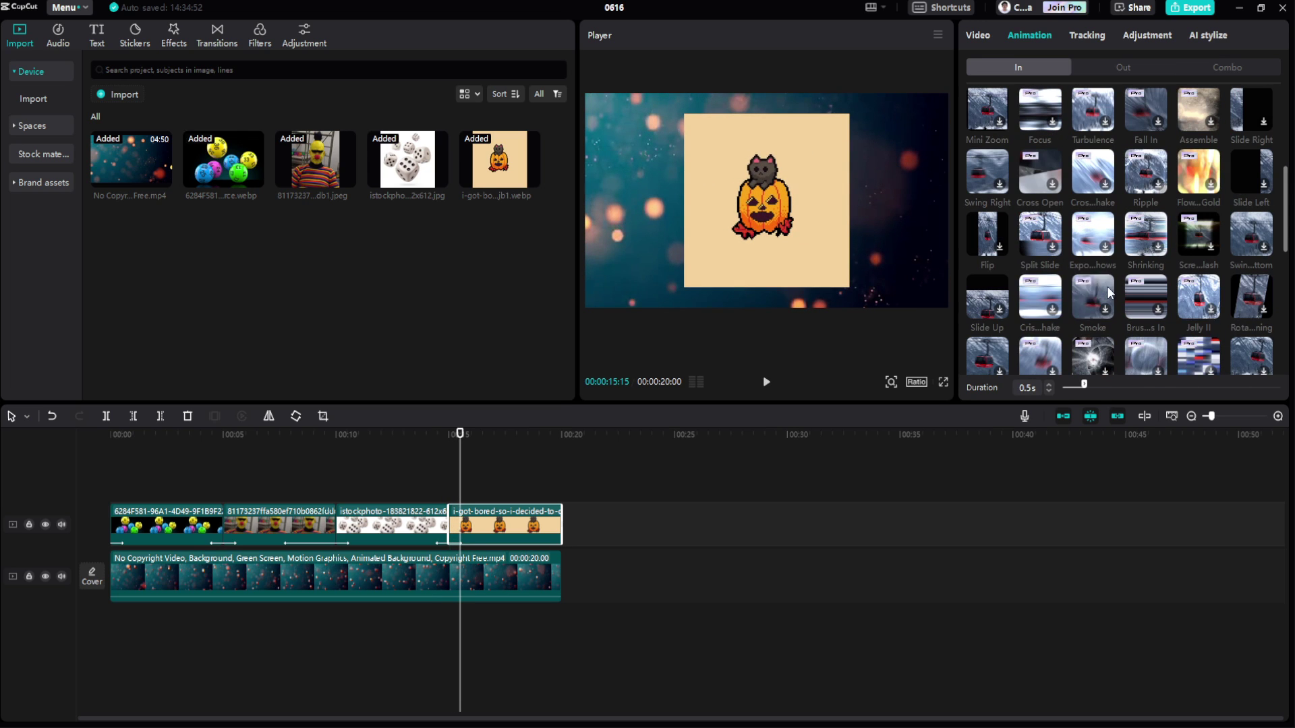
click(1103, 68)
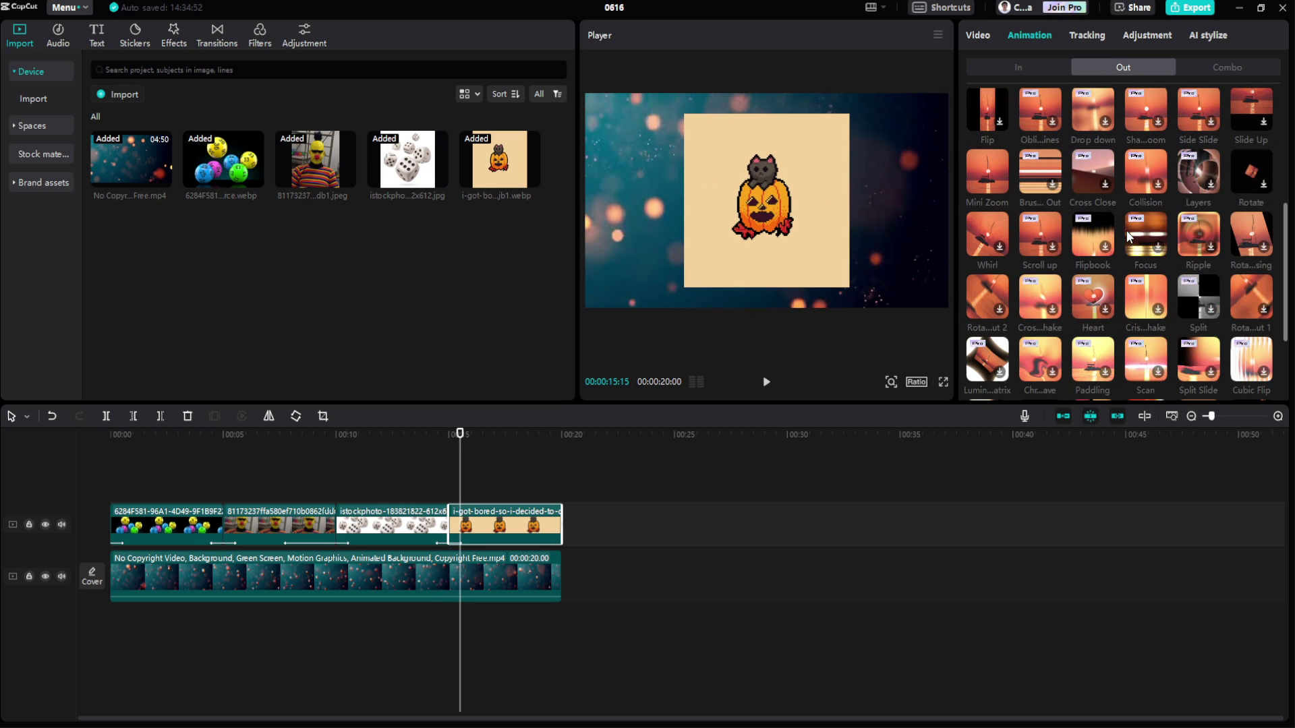
scroll(1129, 237, down, 1)
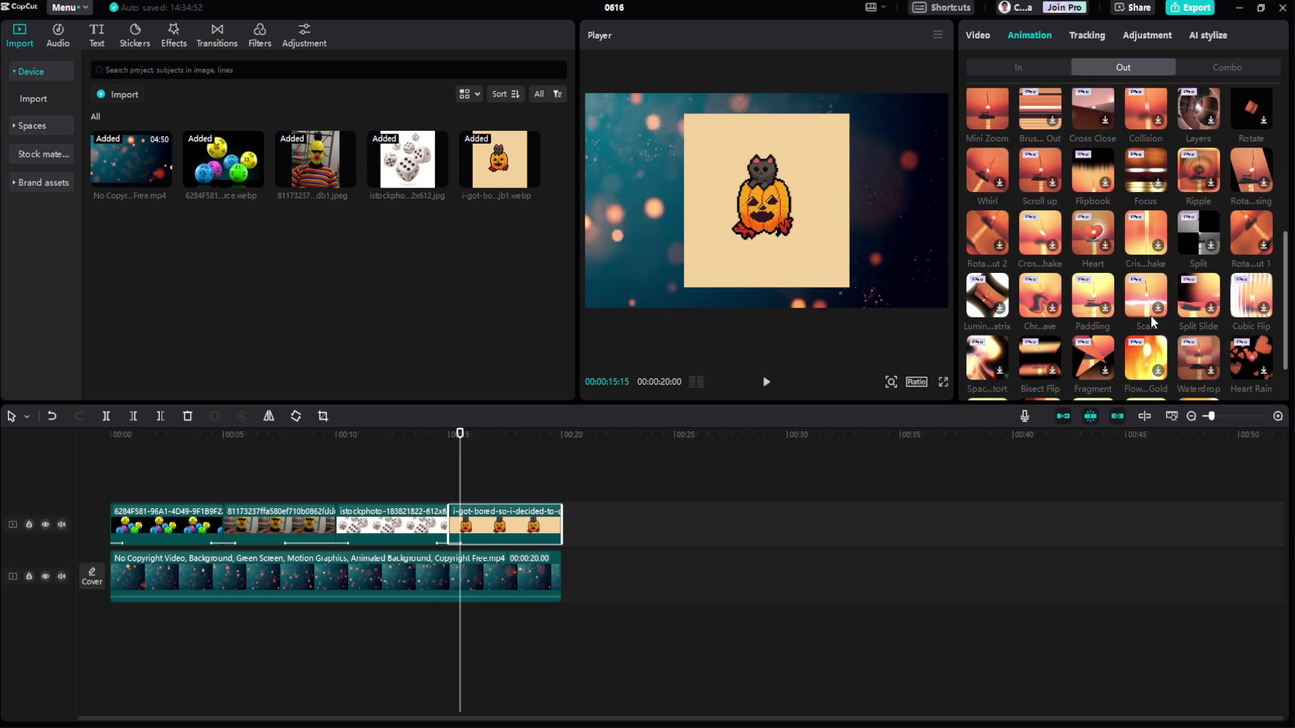
click(982, 224)
click(557, 434)
Rewind the playhead to 00:00 and play the 20-second slideshow in the Player
click(191, 476)
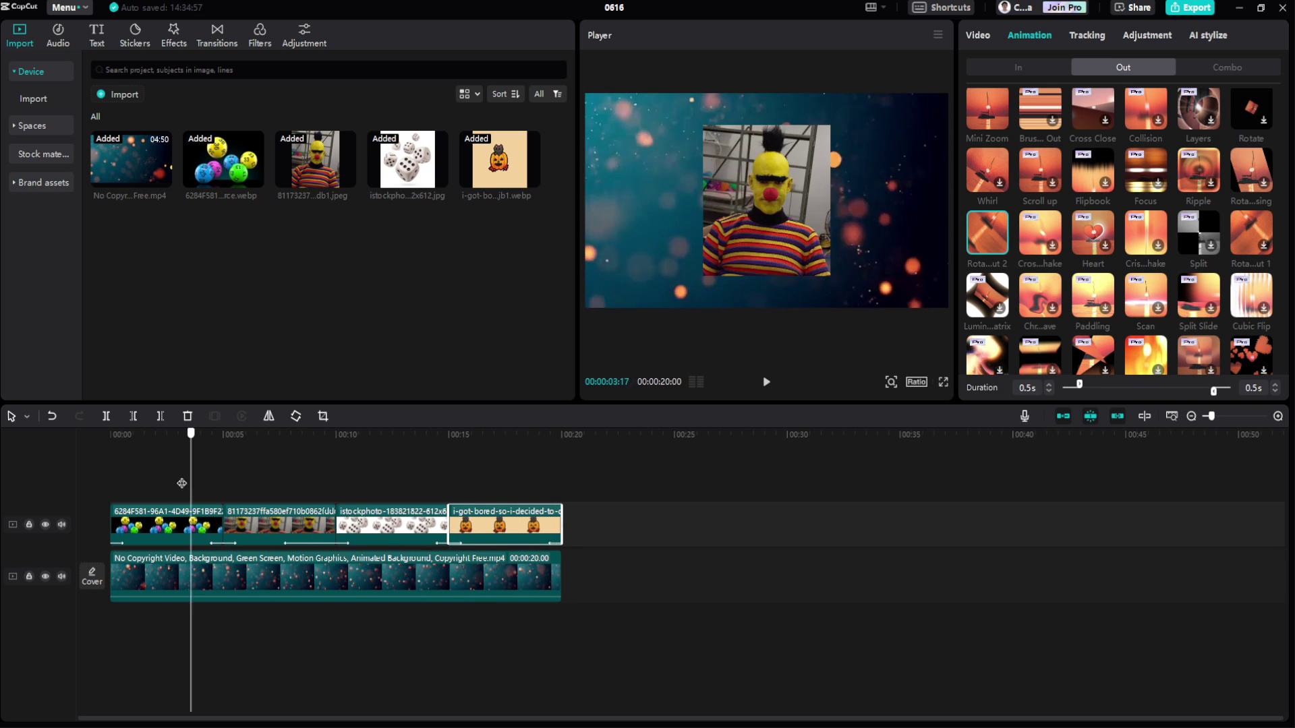
click(112, 476)
click(766, 382)
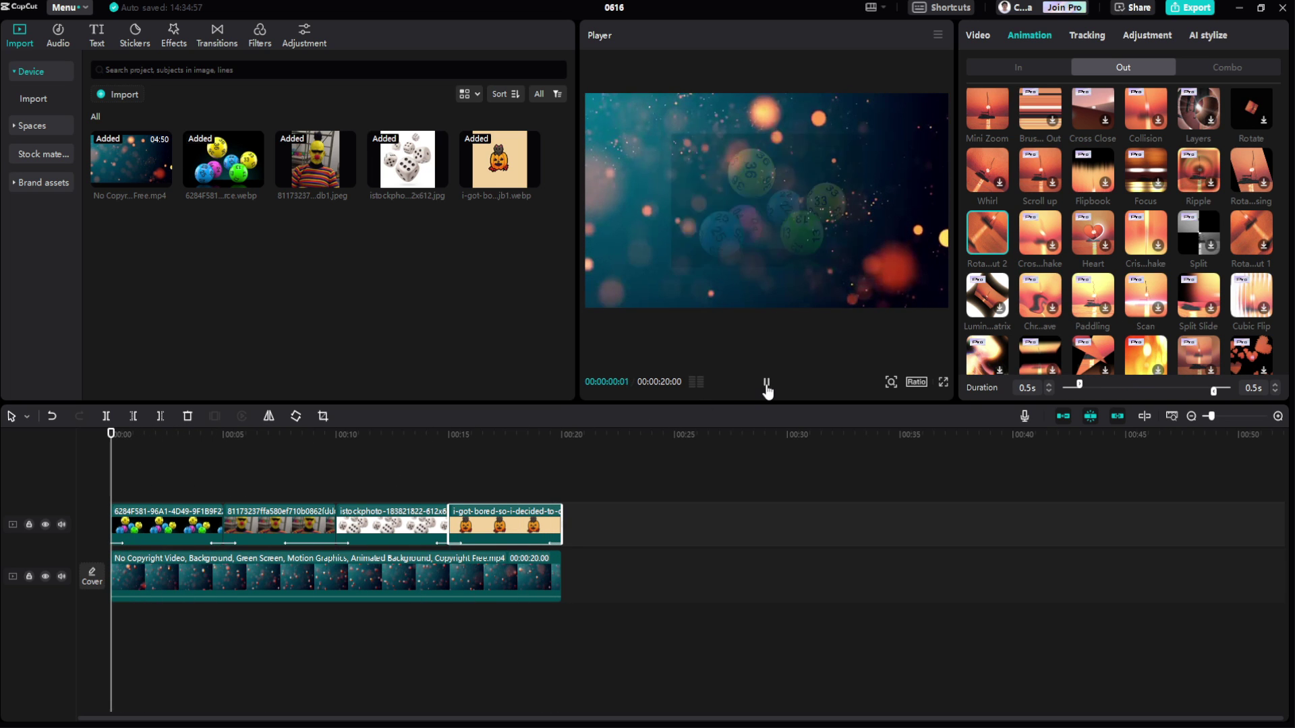